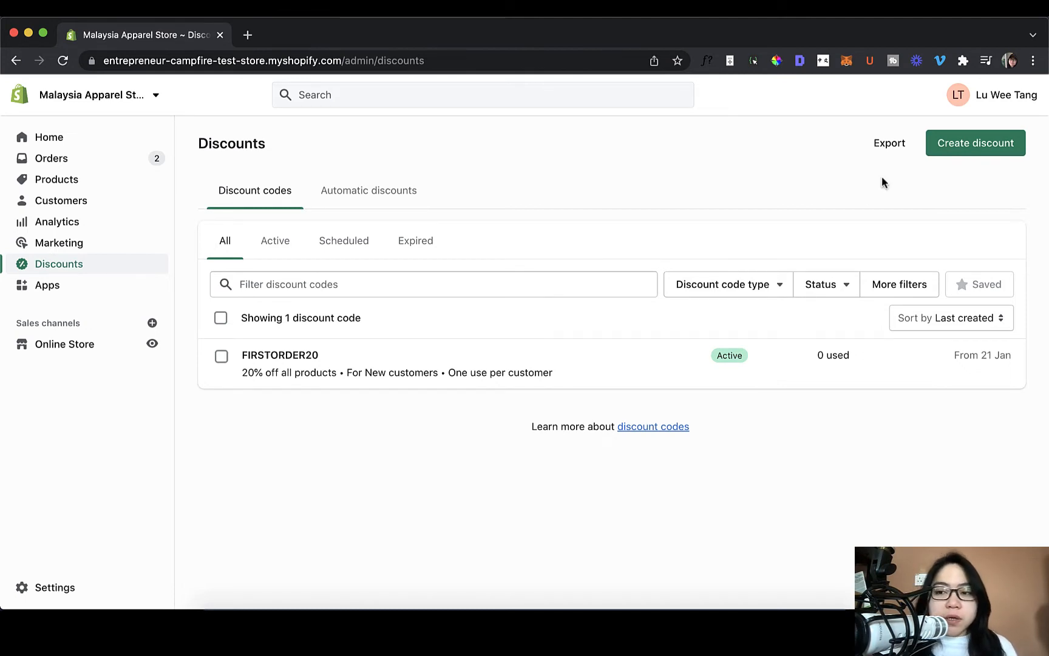
- Start a new discount of the discount code kind and name the code CHECKOUT10
left_click(954, 154)
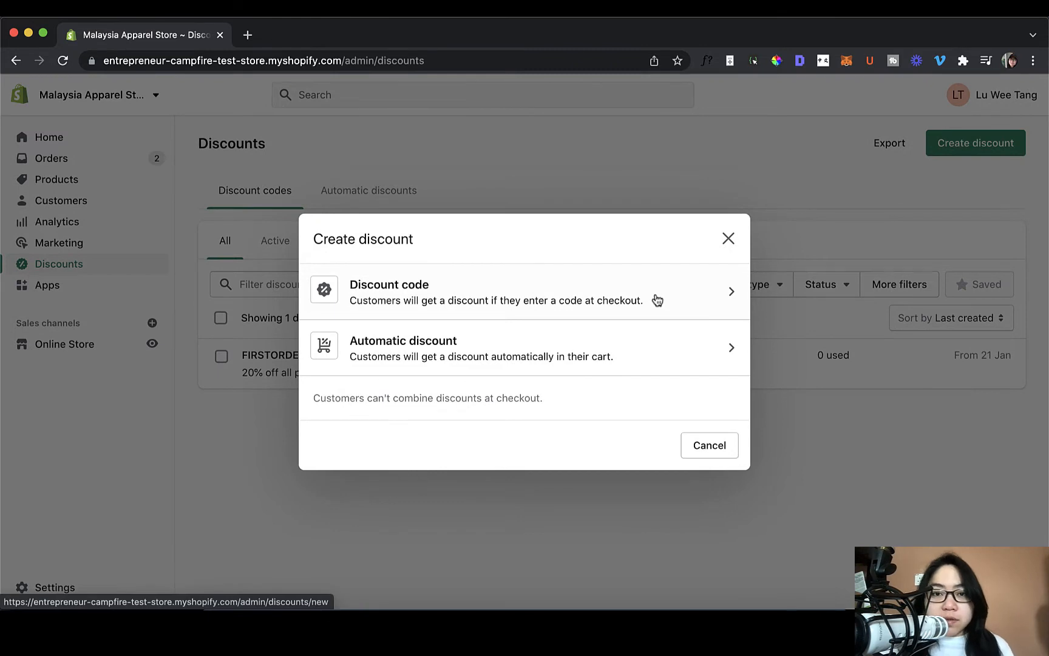
left_click(658, 300)
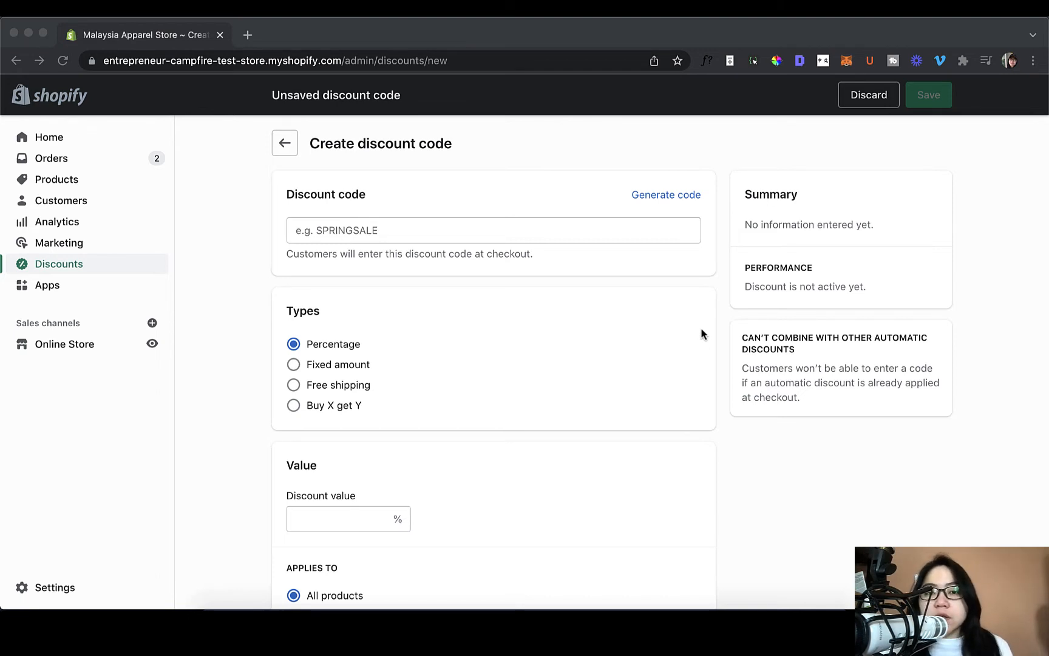
left_click(657, 271)
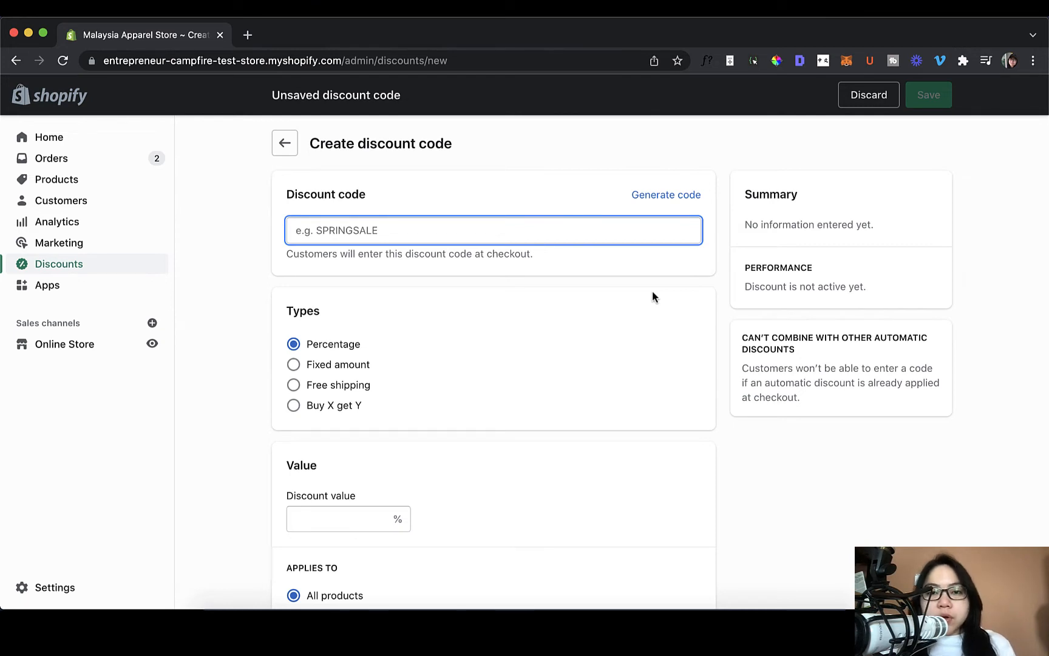
left_click(660, 195)
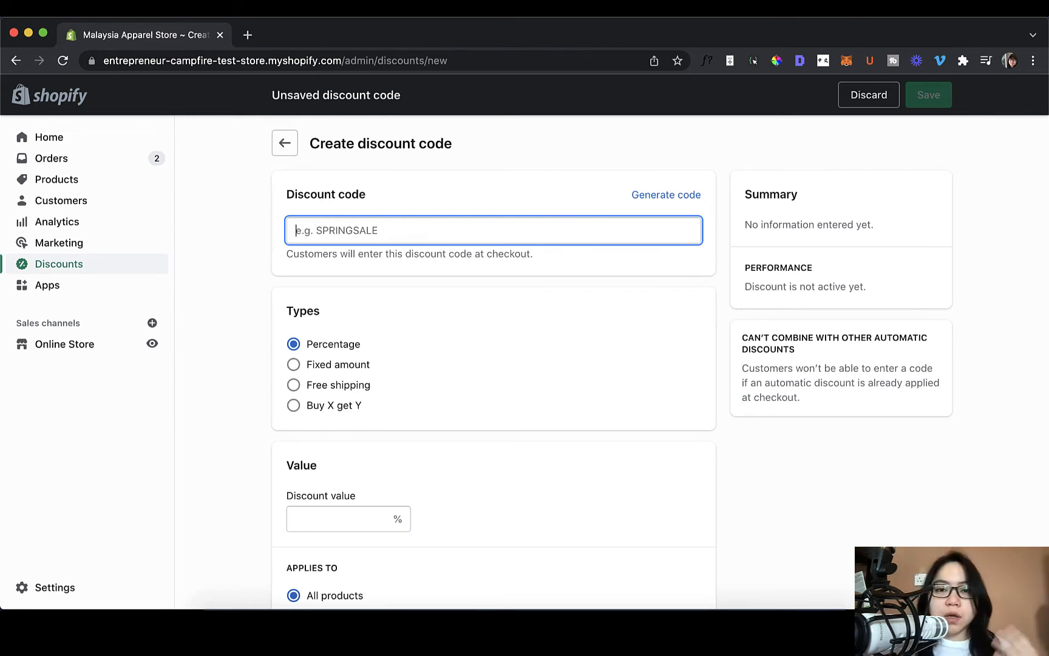
type("CHEC")
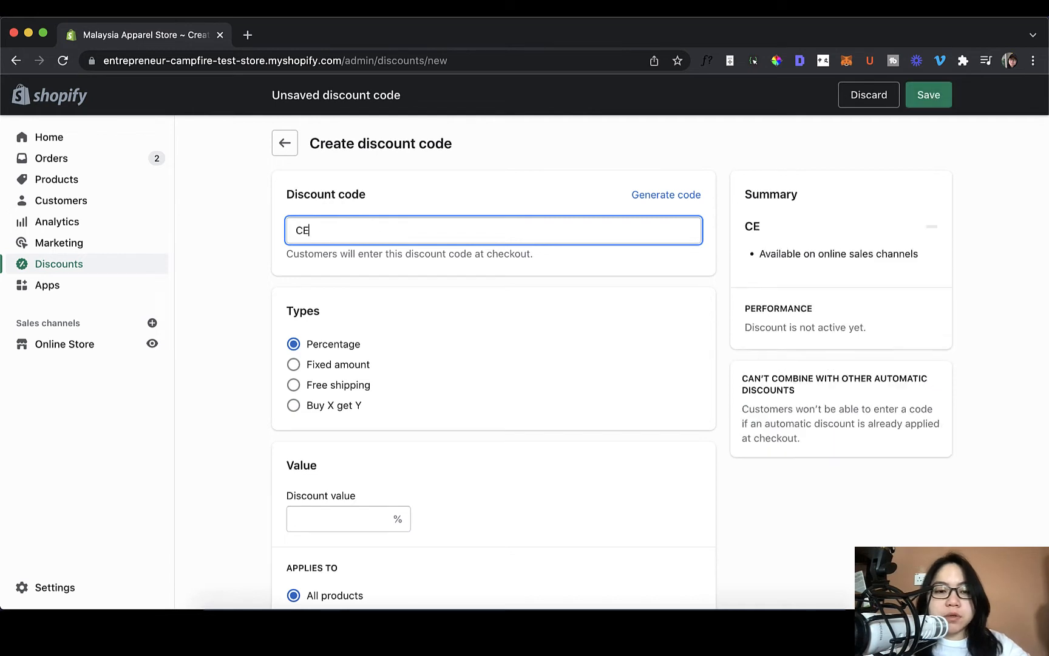
type("KOUT10")
- Set the percentage discount value of the code to 10%
scroll(639, 297, "down", 1)
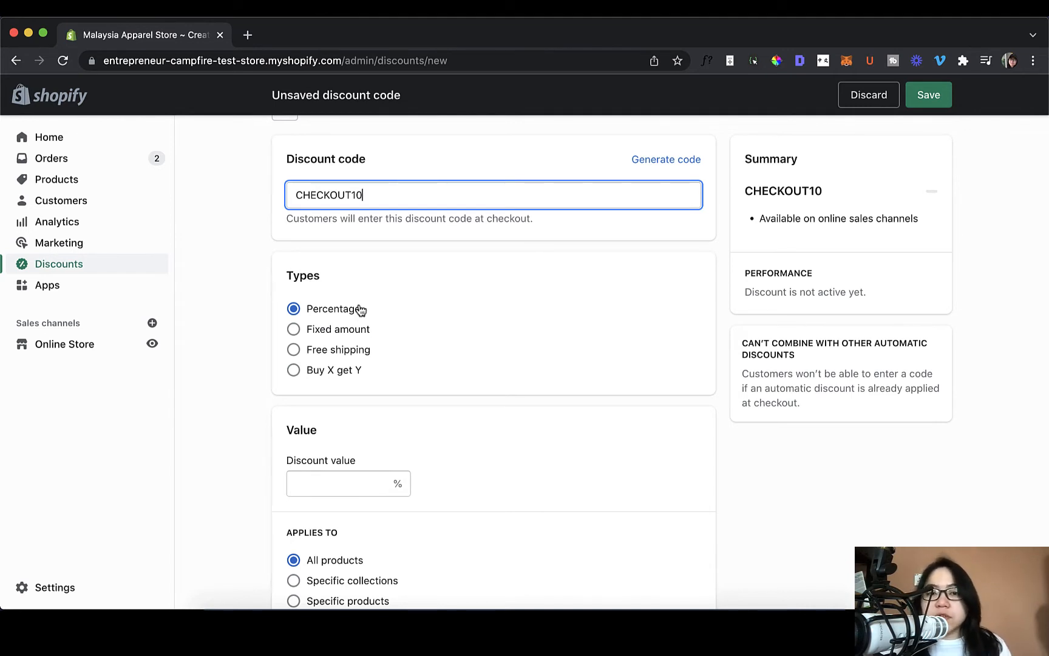
scroll(363, 349, "down", 1)
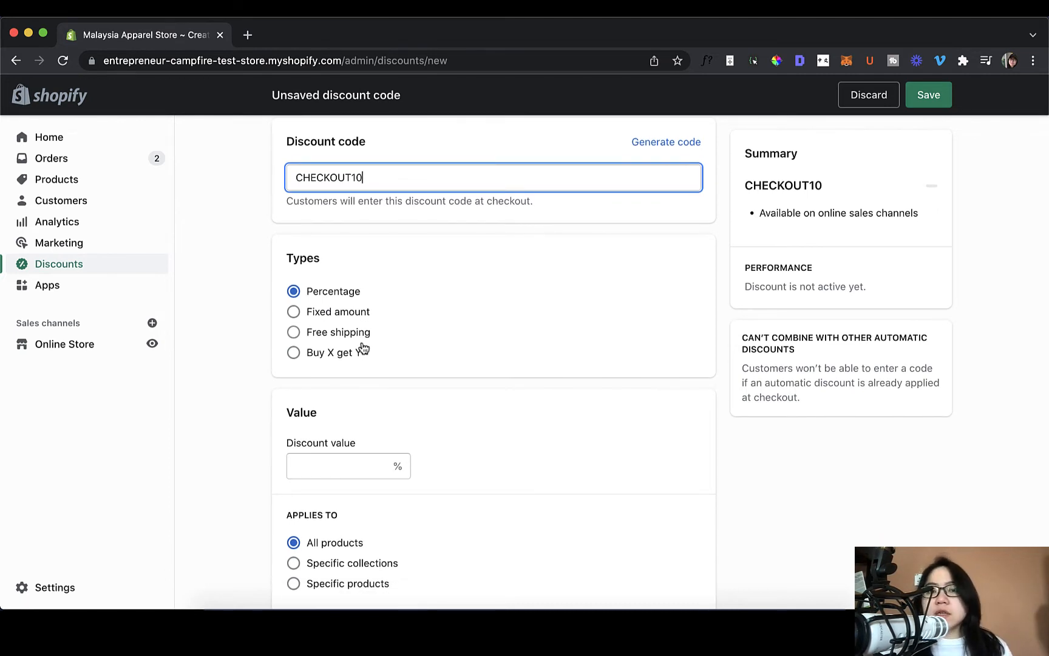
scroll(364, 348, "up", 1)
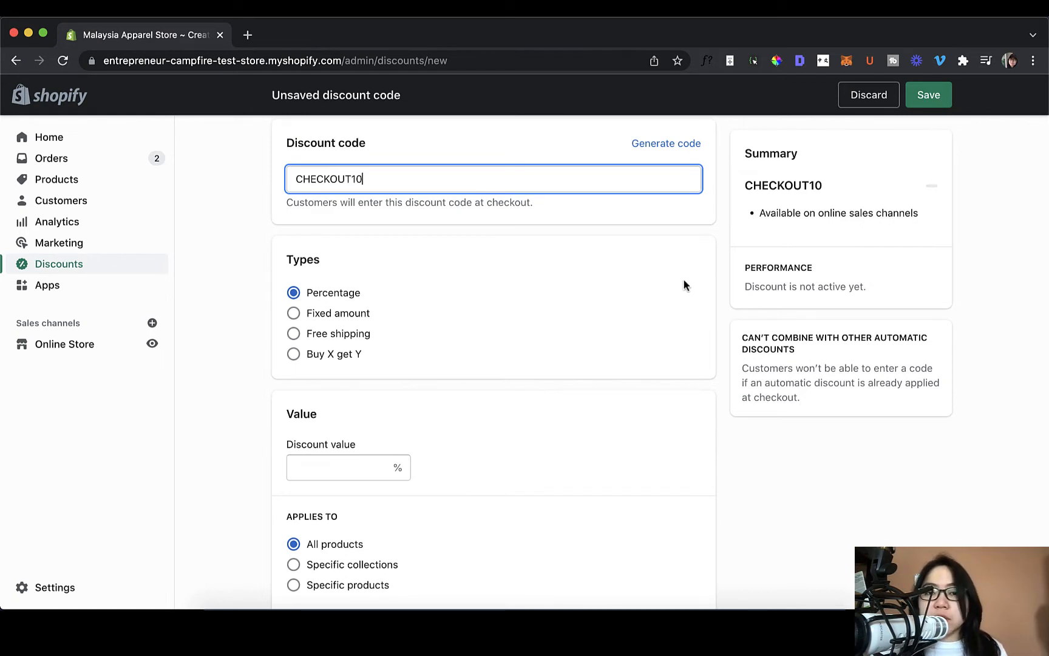
scroll(715, 315, "down", 3)
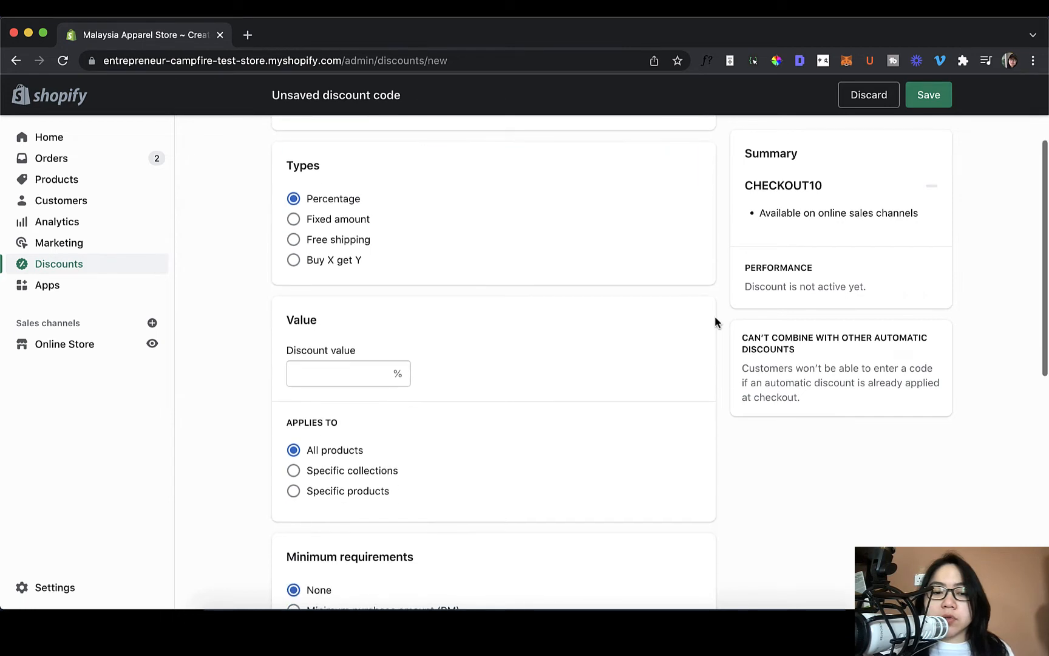
scroll(339, 367, "up", 2)
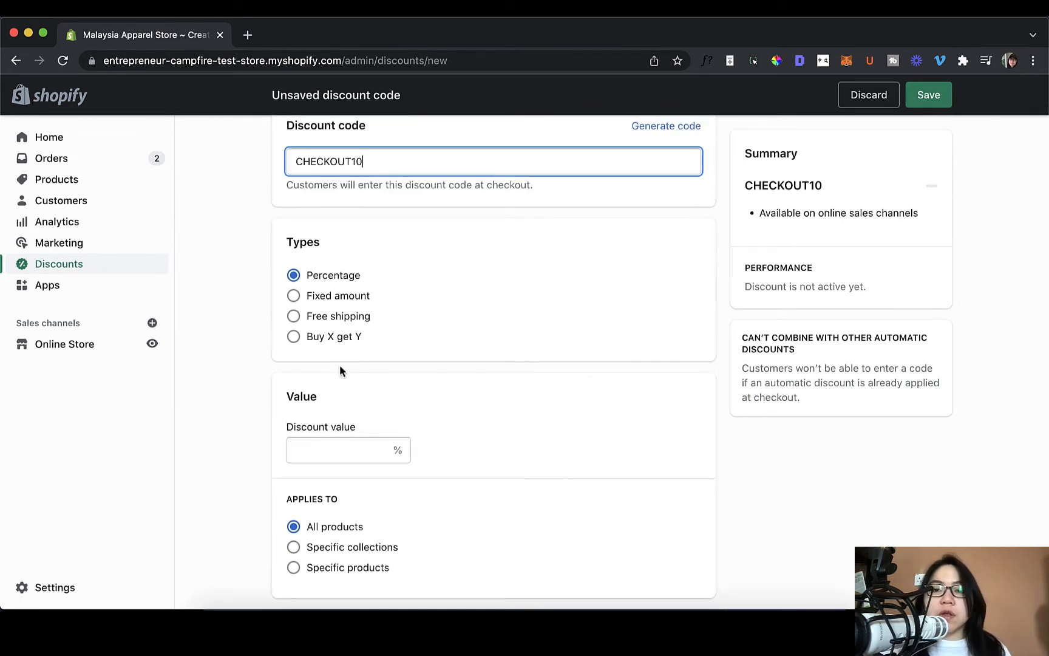
scroll(339, 368, "down", 2)
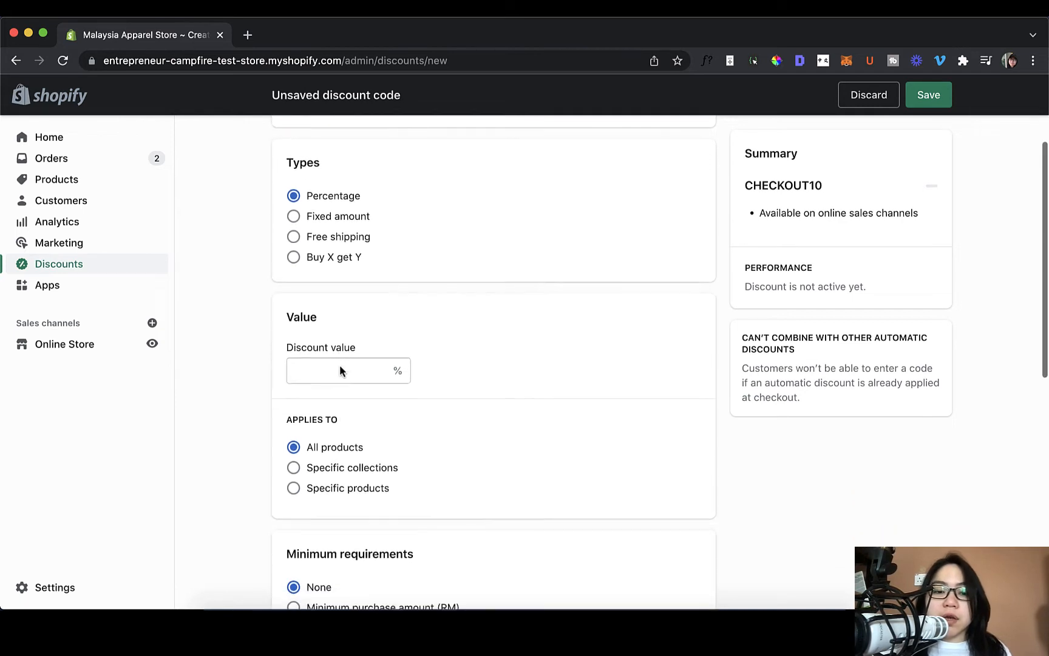
left_click(341, 366)
type("10")
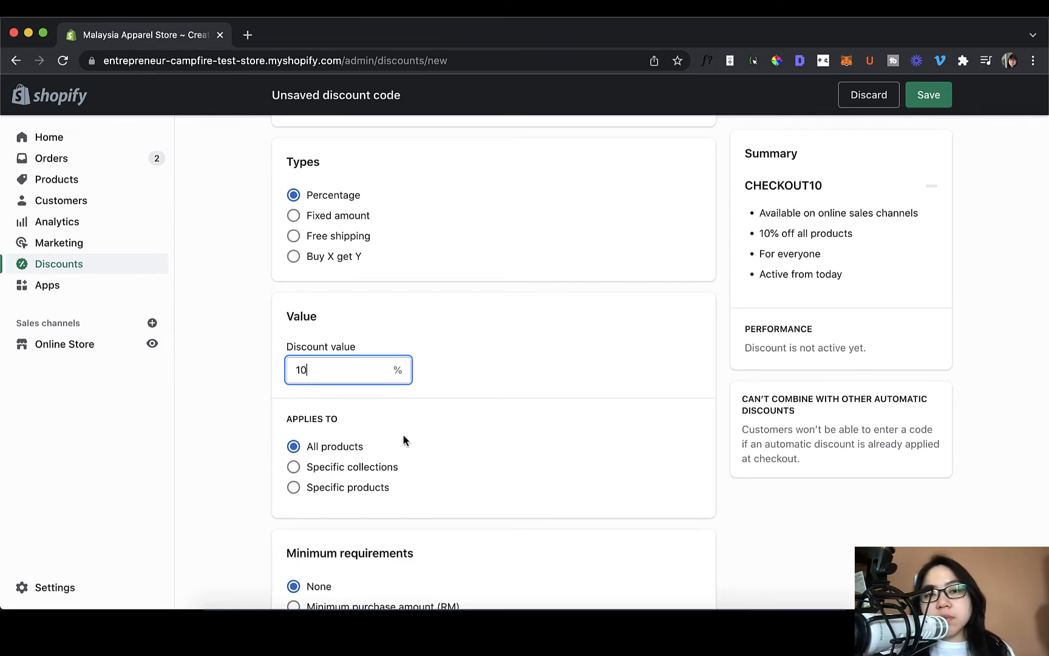
- Make the discount apply to specific products
scroll(403, 433, "down", 3)
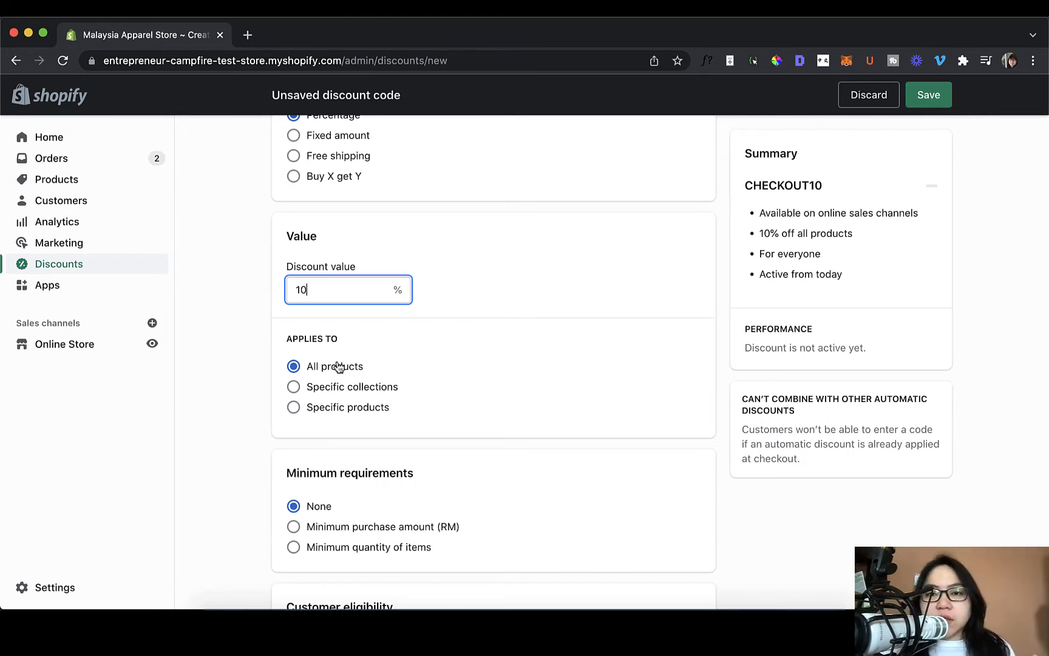
left_click(348, 394)
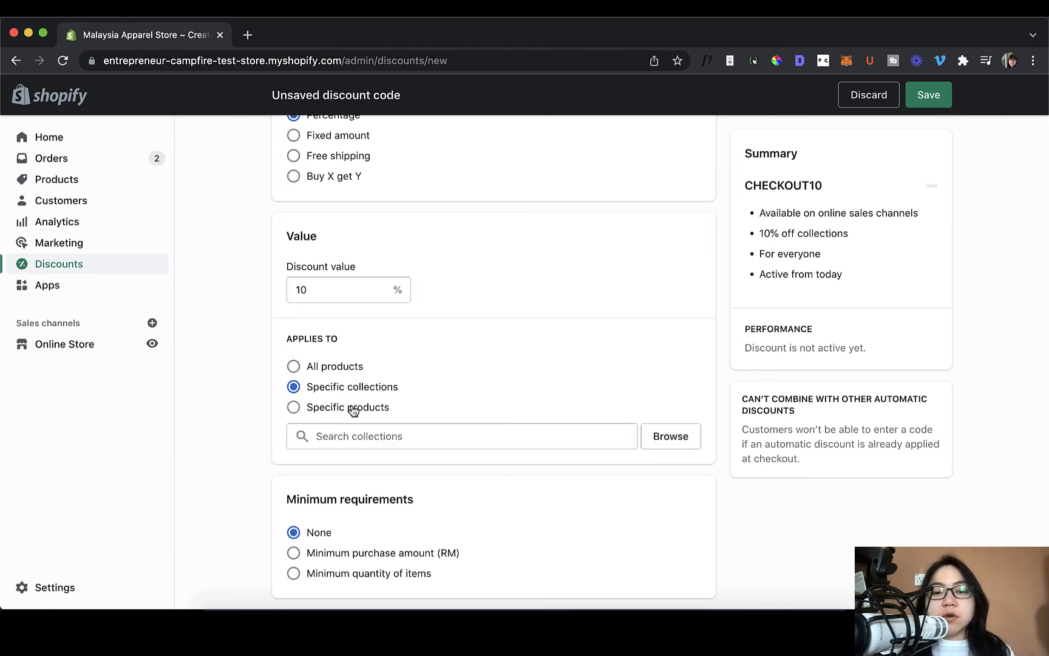
left_click(351, 407)
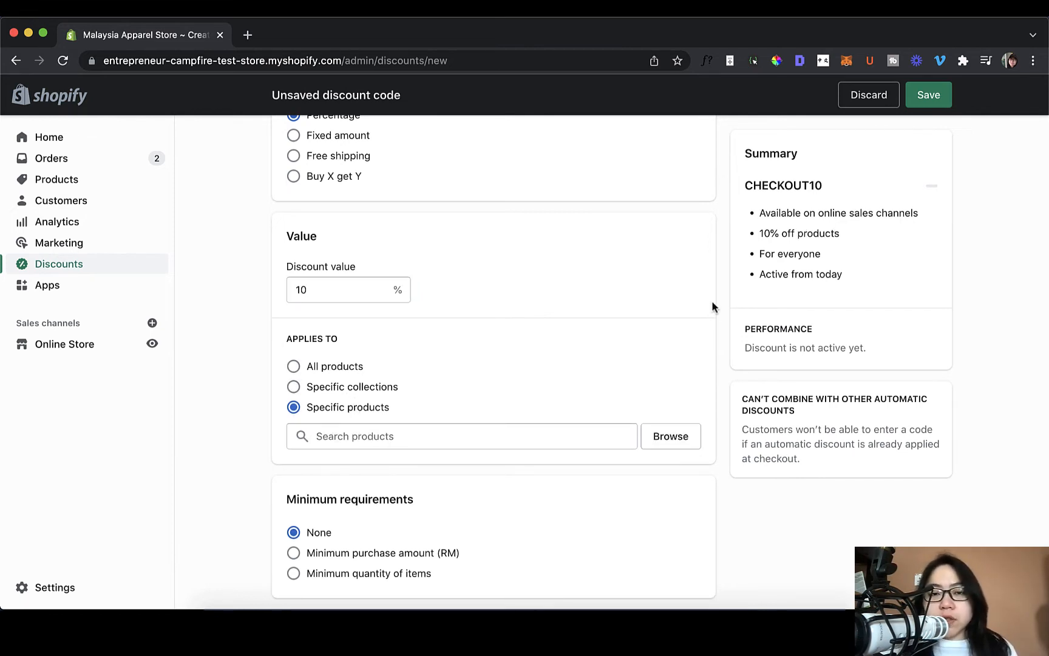
- Set the minimum requirement of the discount to a minimum quantity of items
scroll(711, 300, "down", 4)
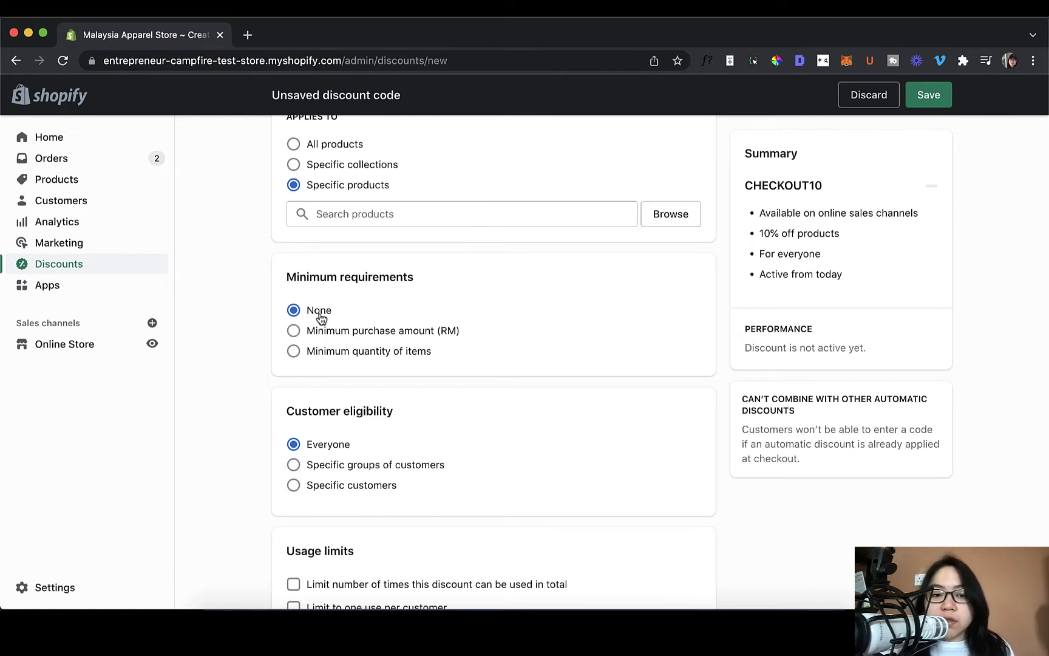
left_click(350, 331)
left_click(354, 400)
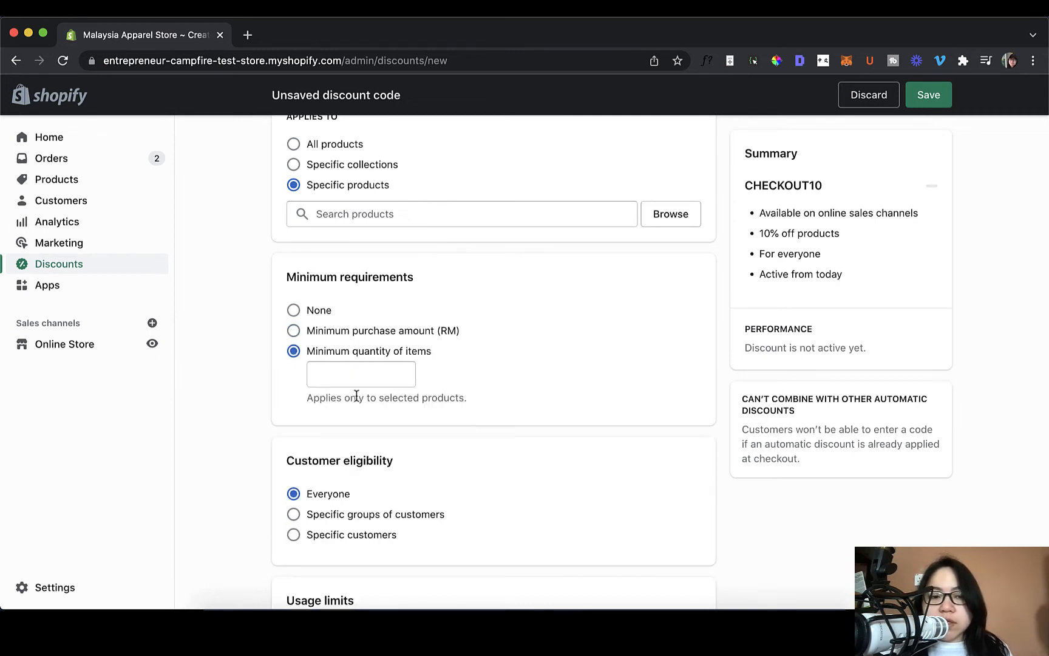
- Restrict customer eligibility to specific groups of customers and add the Abandoned checkouts group
scroll(632, 208, "down", 3)
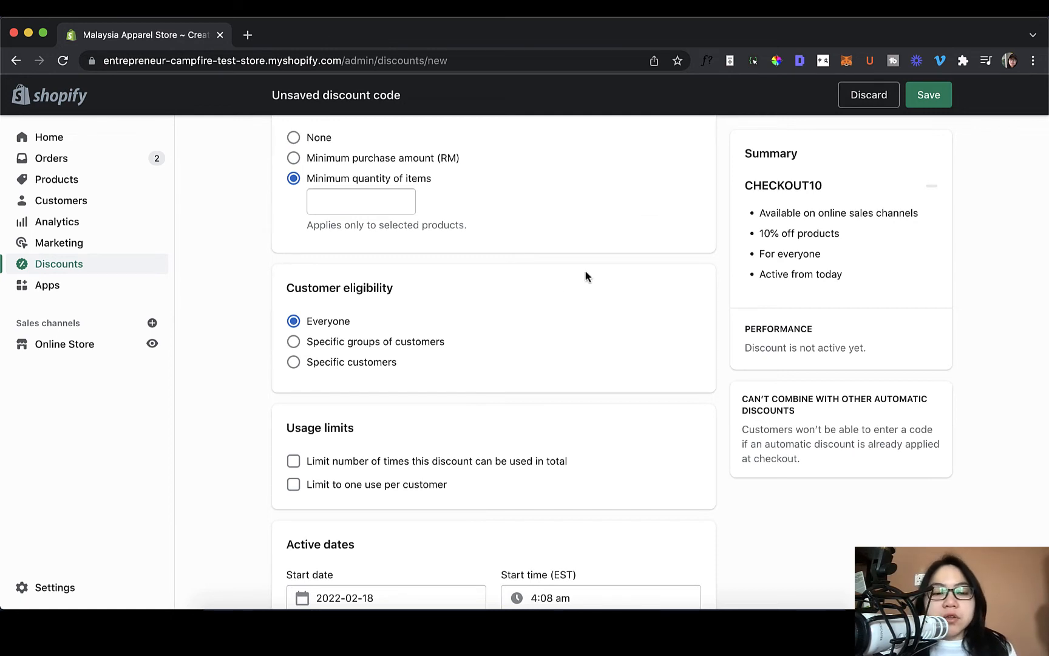
scroll(546, 280, "down", 2)
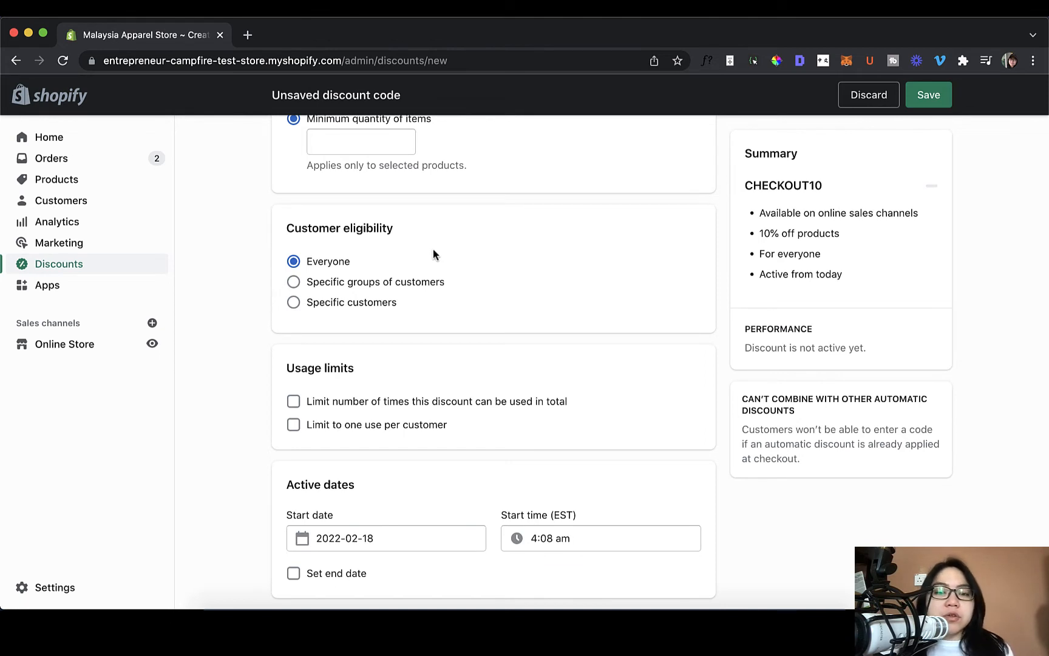
left_click(414, 282)
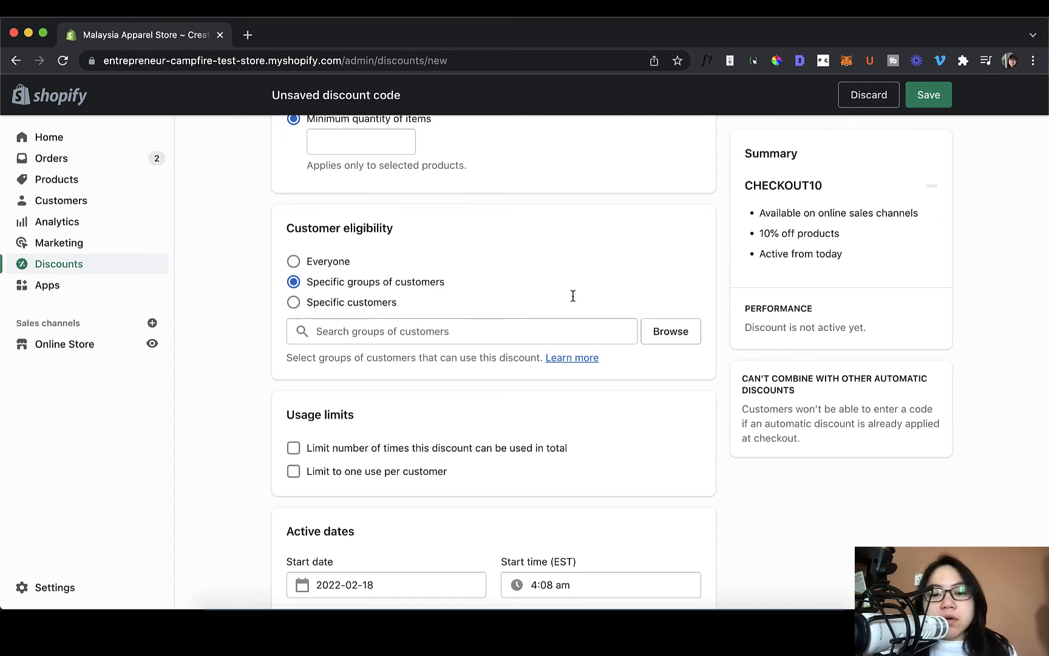
left_click(658, 332)
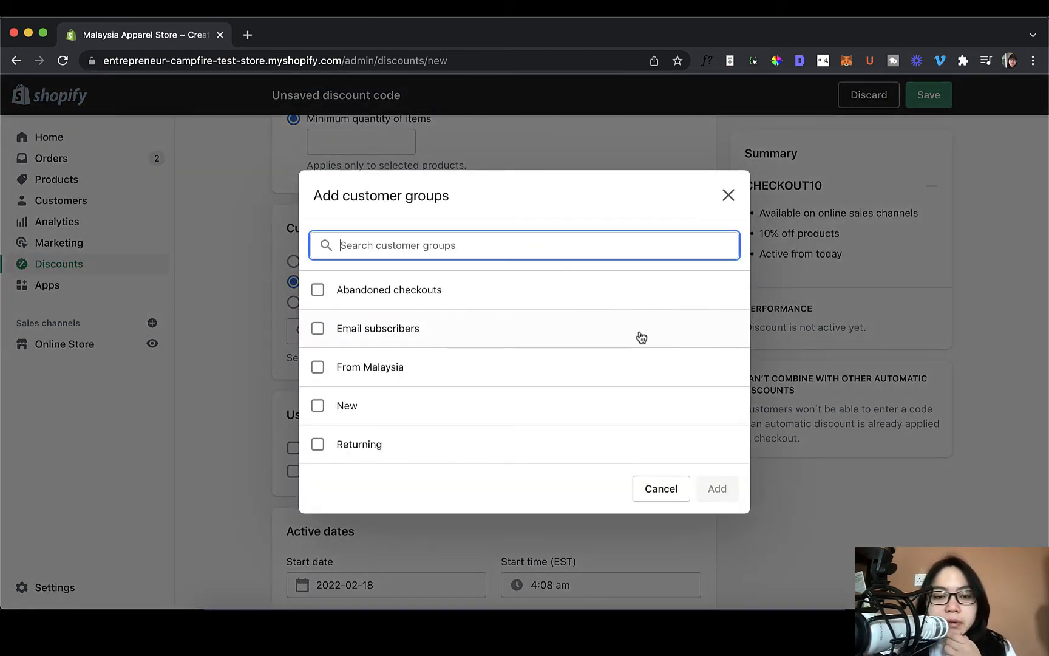
left_click(318, 291)
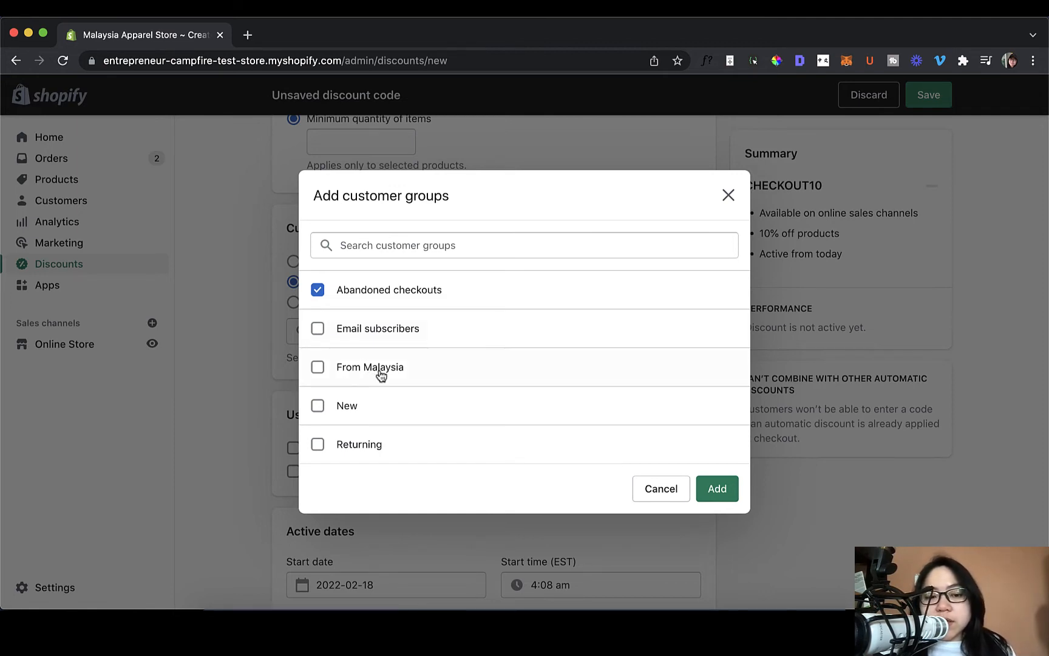
left_click(718, 491)
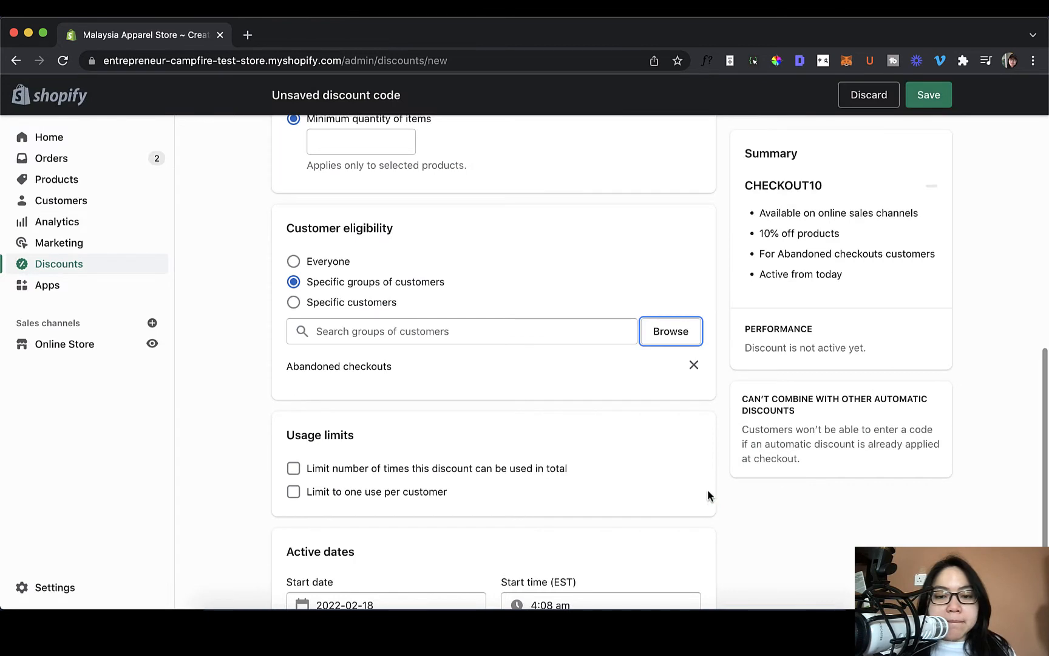
left_click(380, 309)
left_click(485, 332)
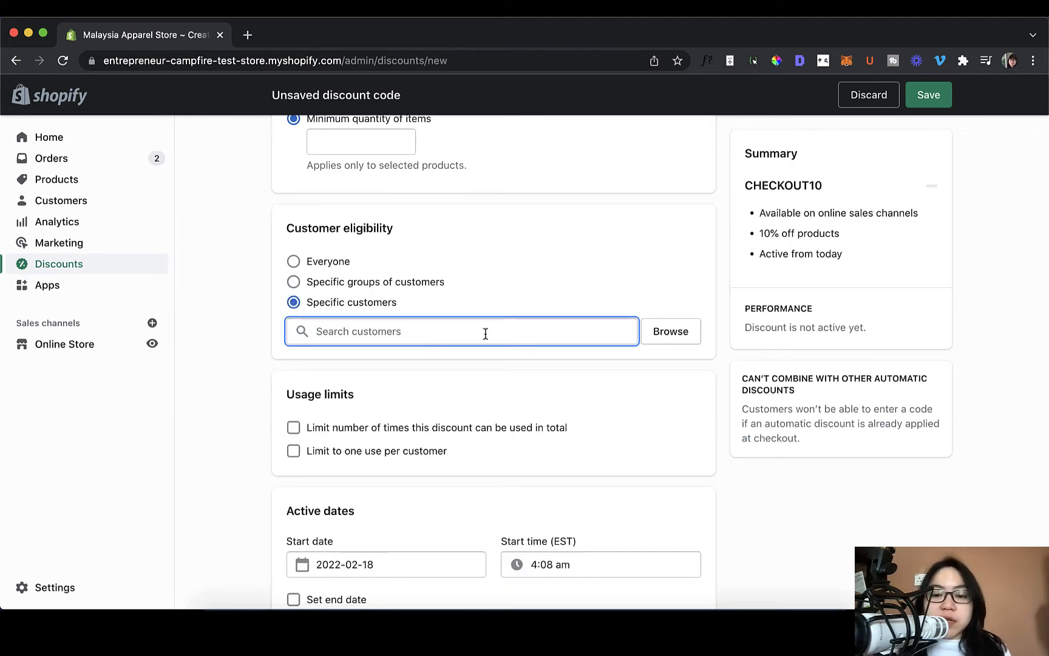
left_click(693, 331)
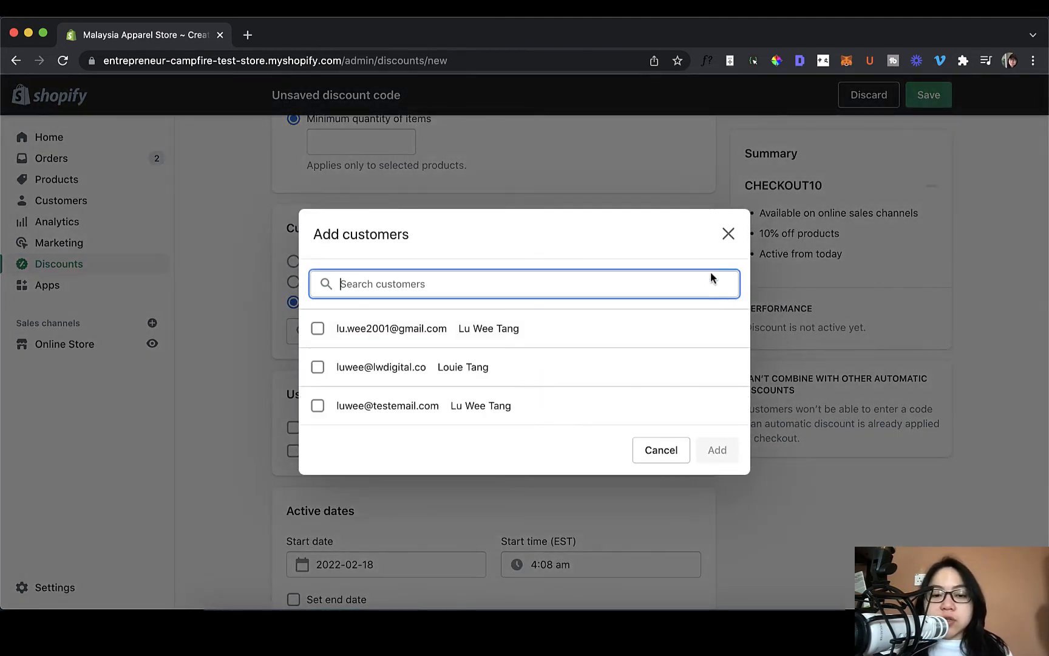
left_click(728, 235)
left_click(307, 283)
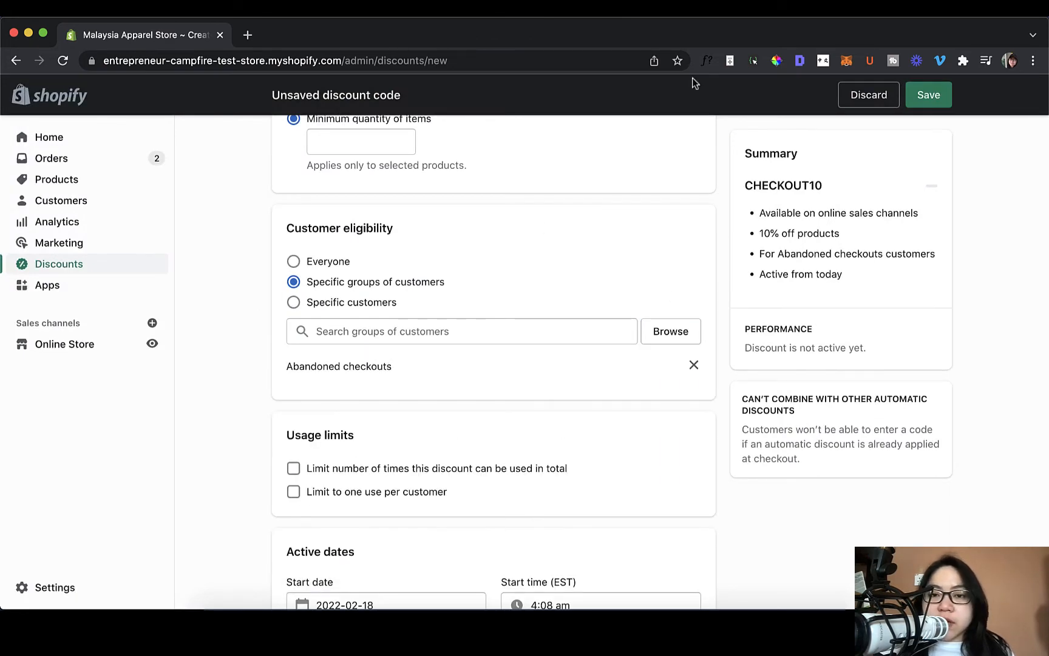
left_click(654, 12)
left_click(678, 313)
- Limit the discount to one use per customer, with no limit on the total number of uses
scroll(677, 313, "down", 3)
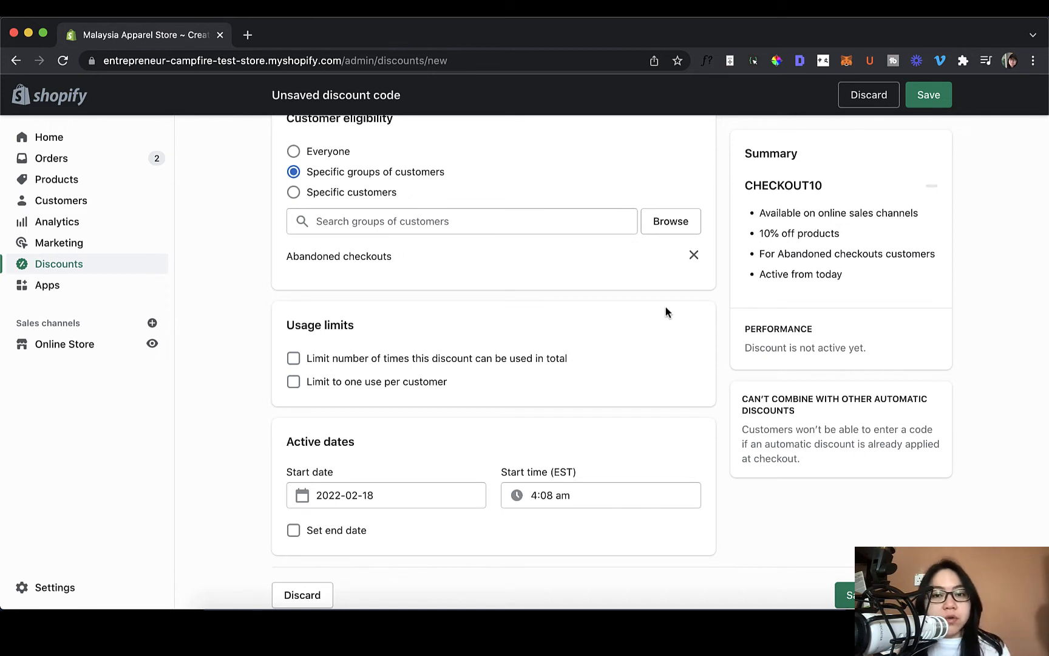
scroll(491, 348, "down", 1)
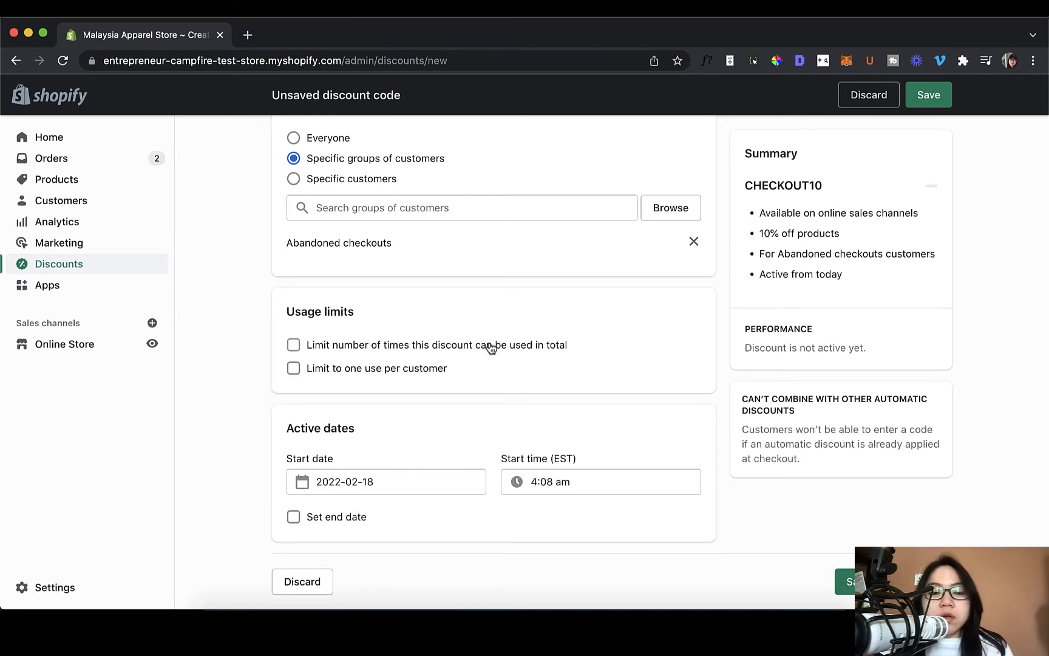
left_click(491, 348)
left_click(385, 360)
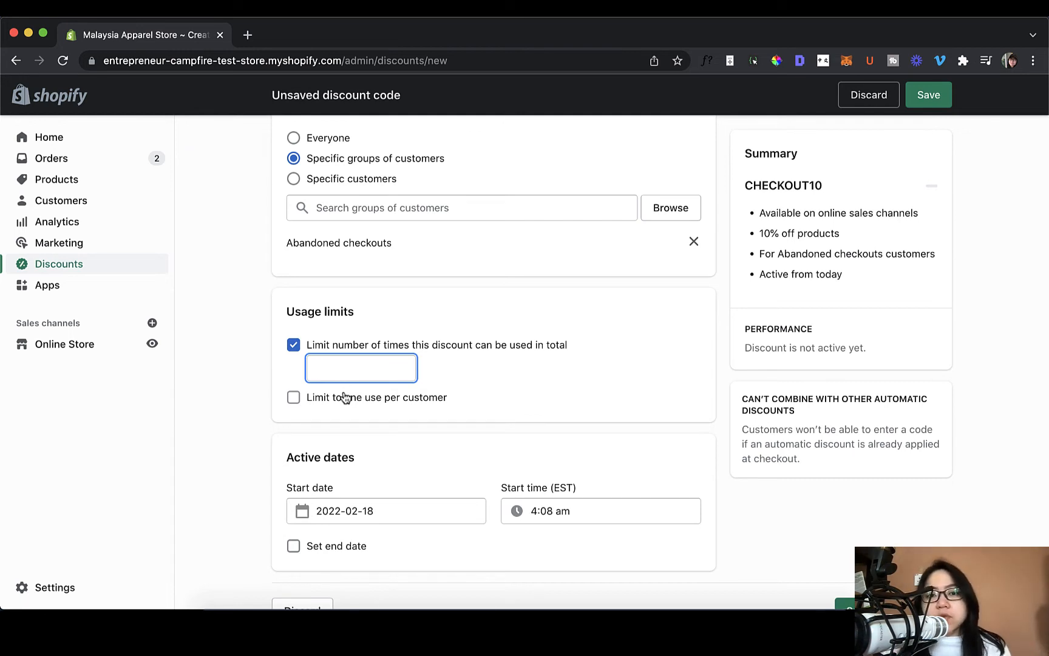
left_click(295, 398)
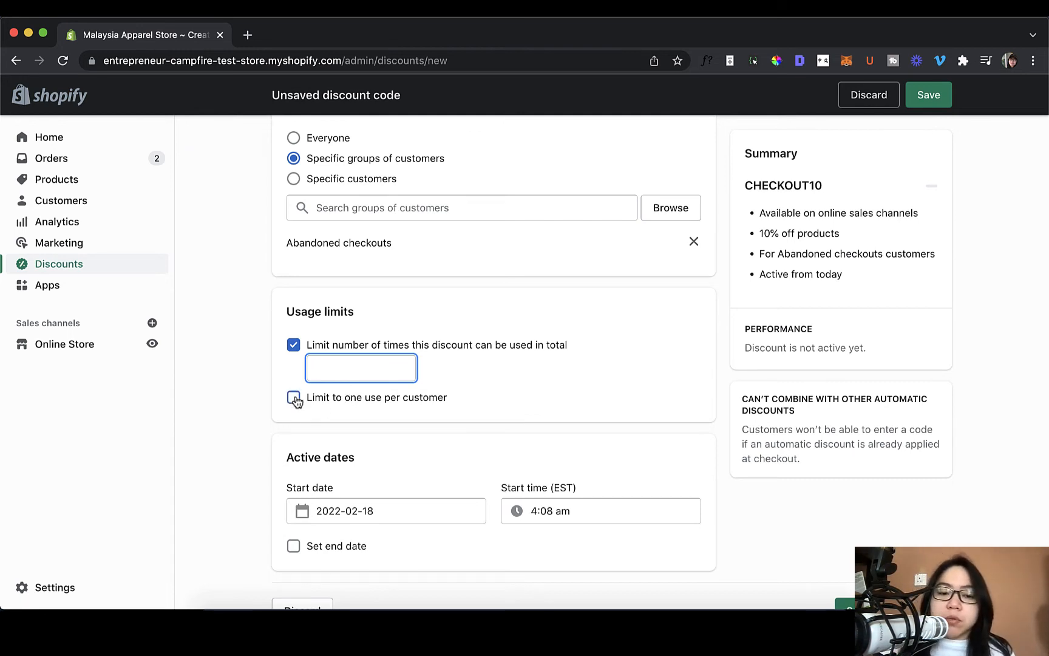
left_click(294, 345)
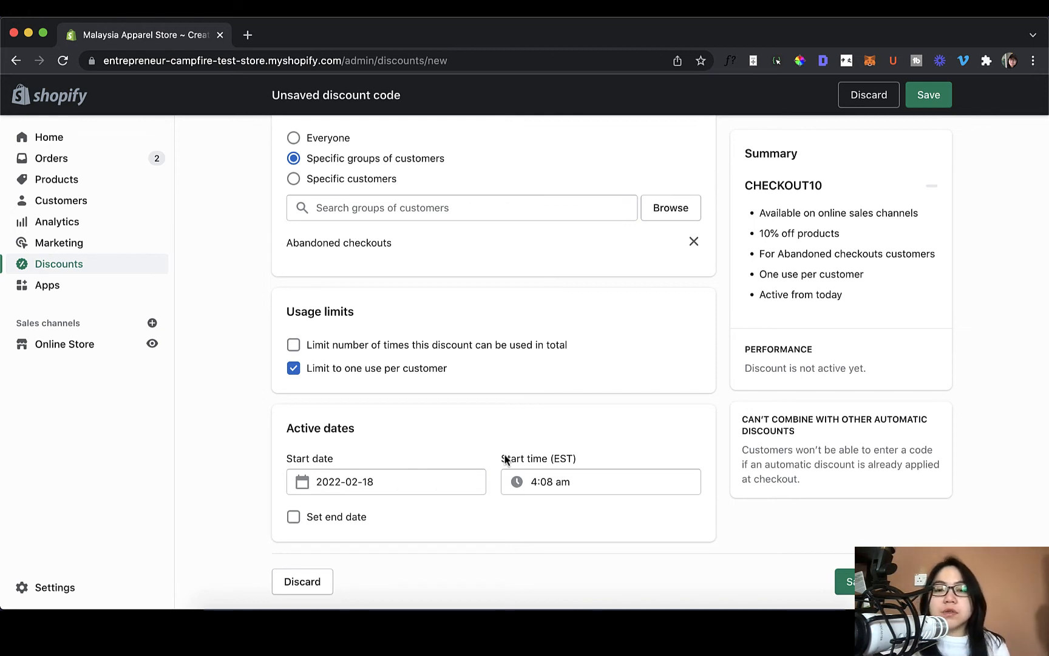
- Try giving the discount an end date in its active dates and remove the end date again
left_click(314, 476)
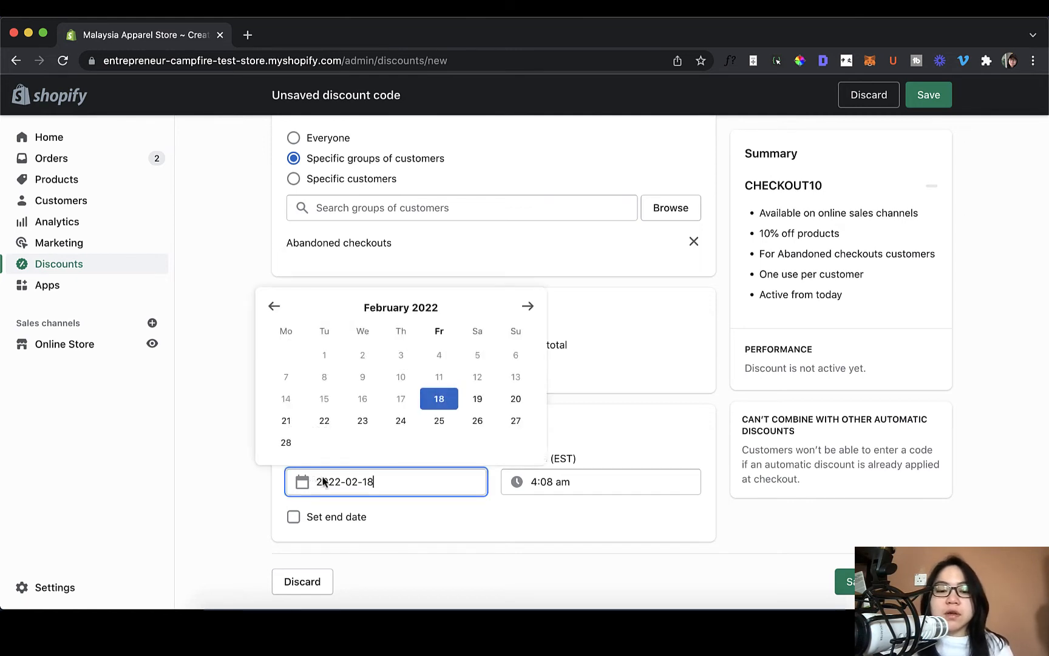
left_click(550, 486)
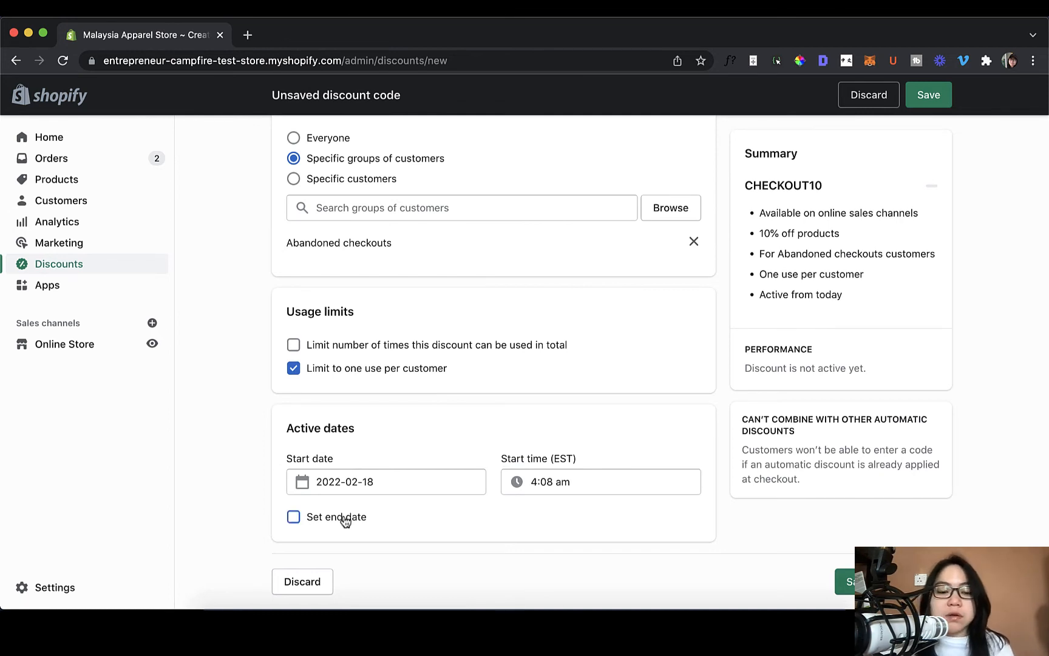
left_click(344, 520)
scroll(588, 508, "down", 2)
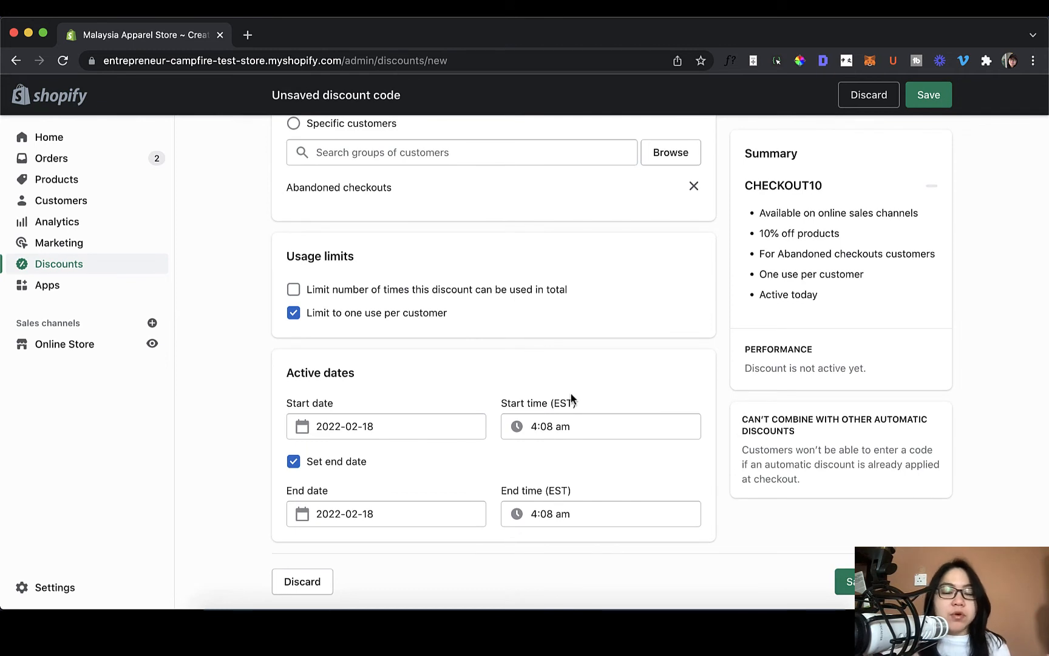
left_click(480, 513)
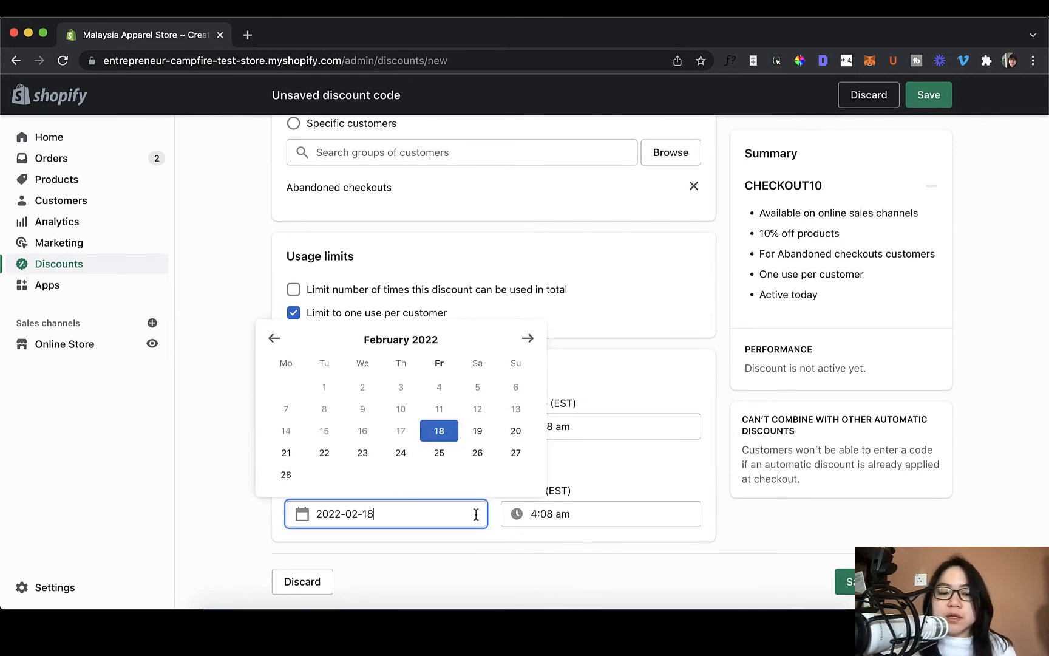
left_click(600, 470)
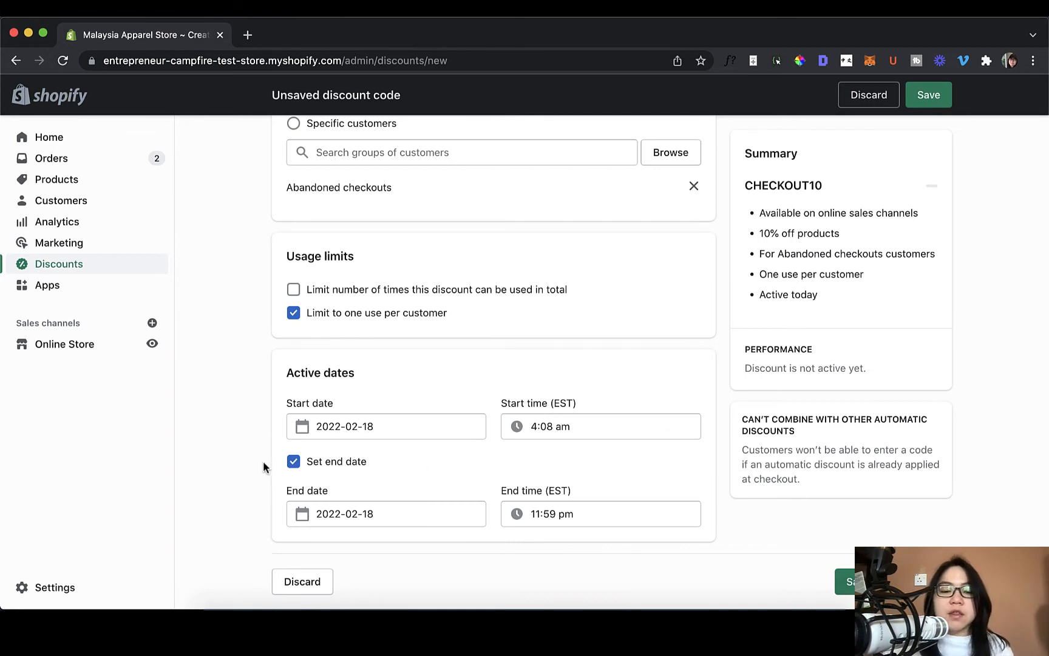
left_click(293, 462)
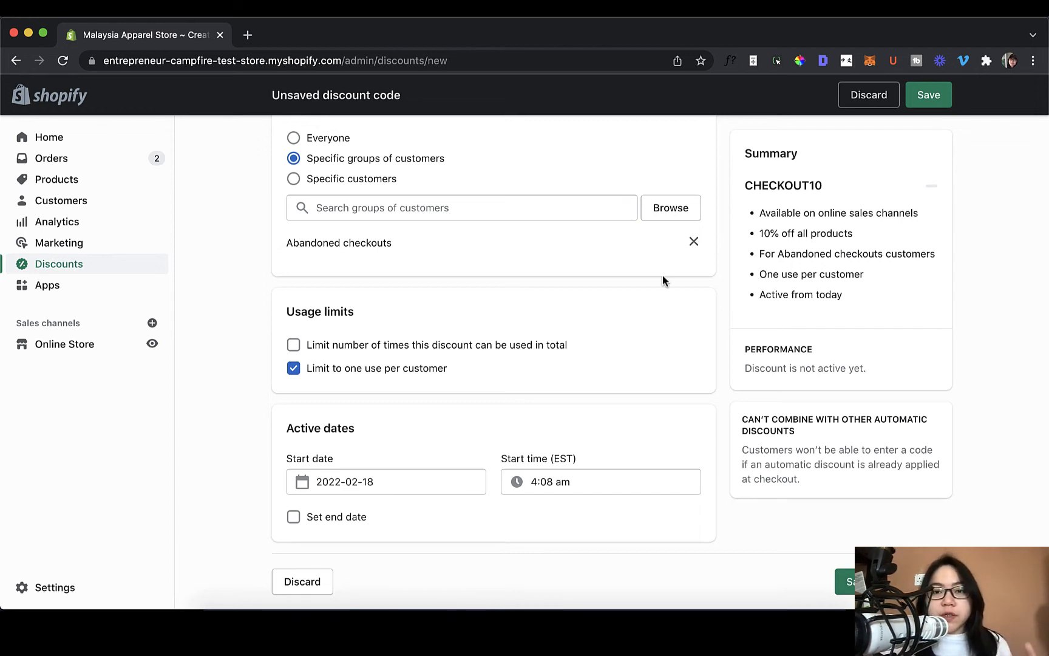
- Save the CHECKOUT10 discount code
left_click(926, 93)
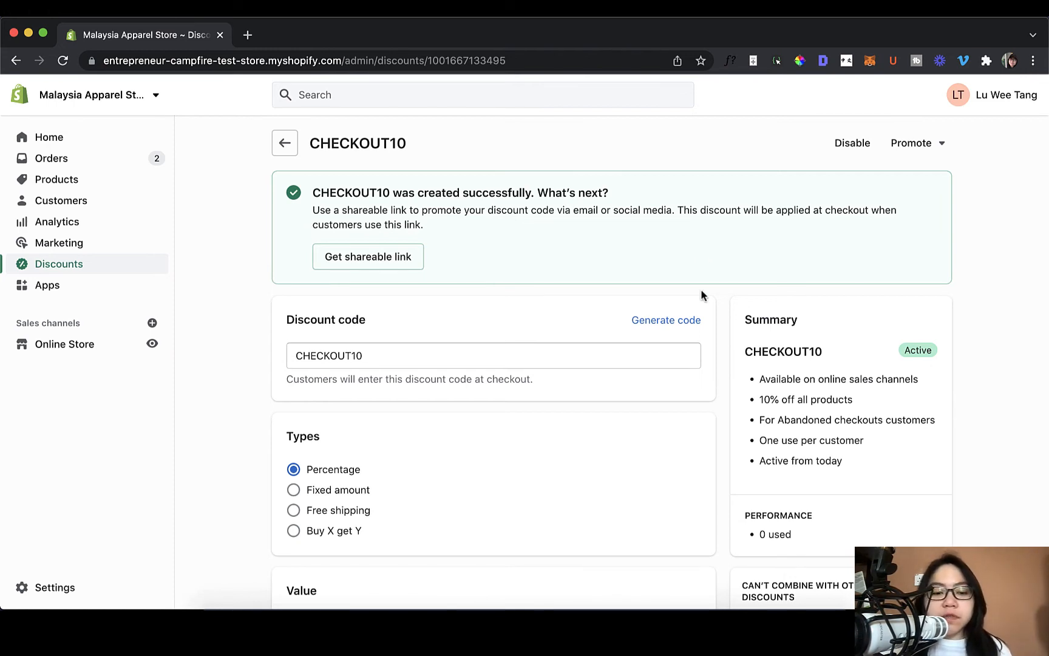
- Change the discount type to Fixed amount with a discount value of RM 10 and save the discount
scroll(700, 298, "down", 5)
left_click(345, 291)
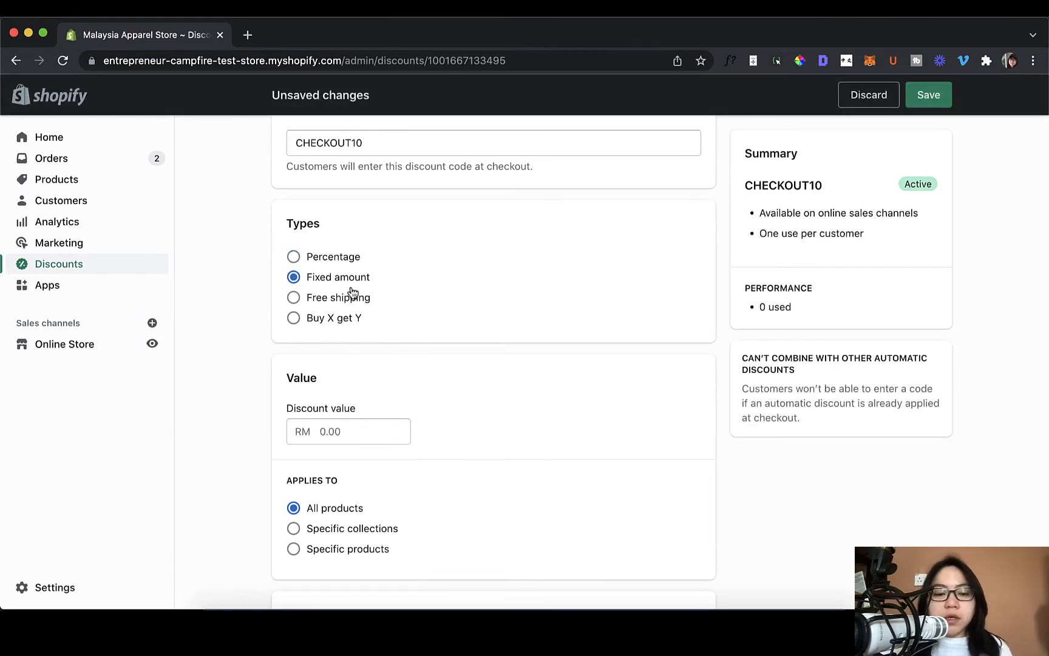
scroll(383, 337, "down", 12)
scroll(383, 335, "up", 12)
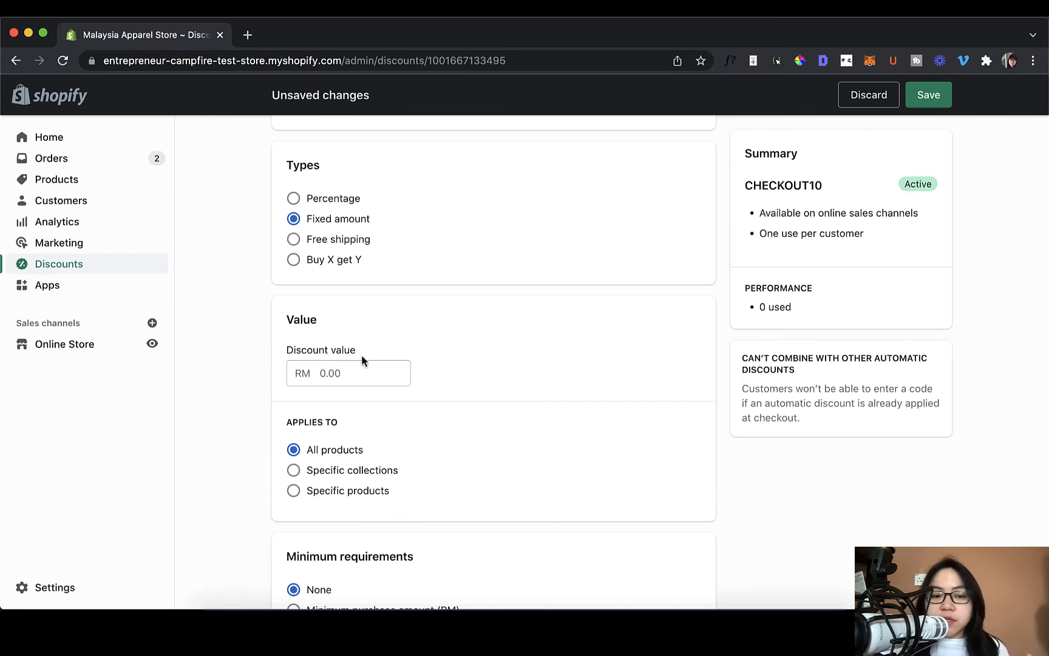
left_click(337, 368)
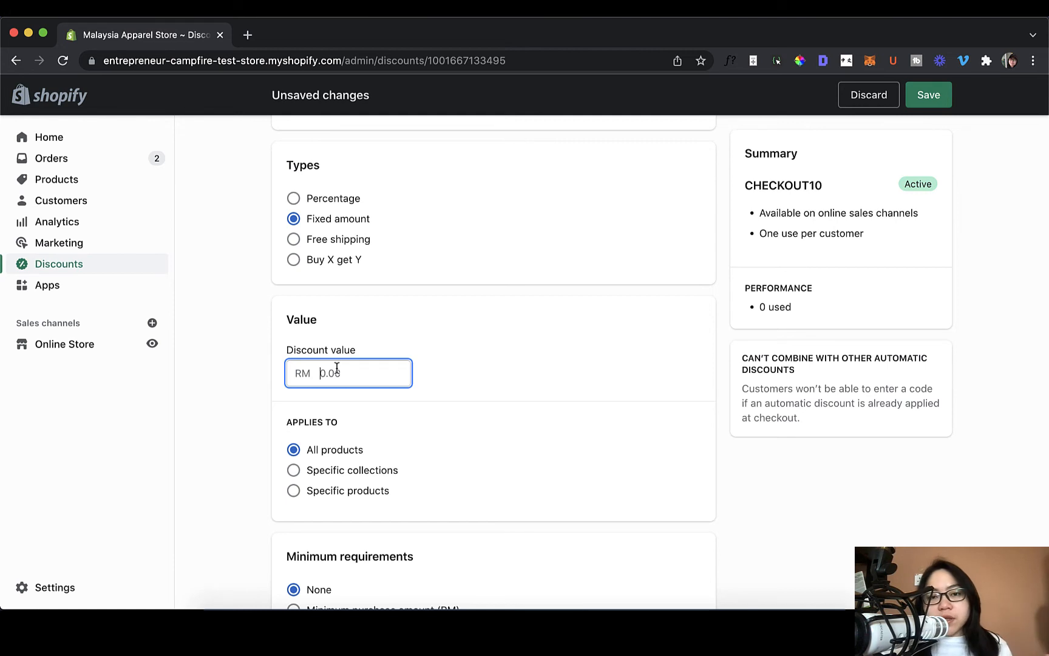
type("10")
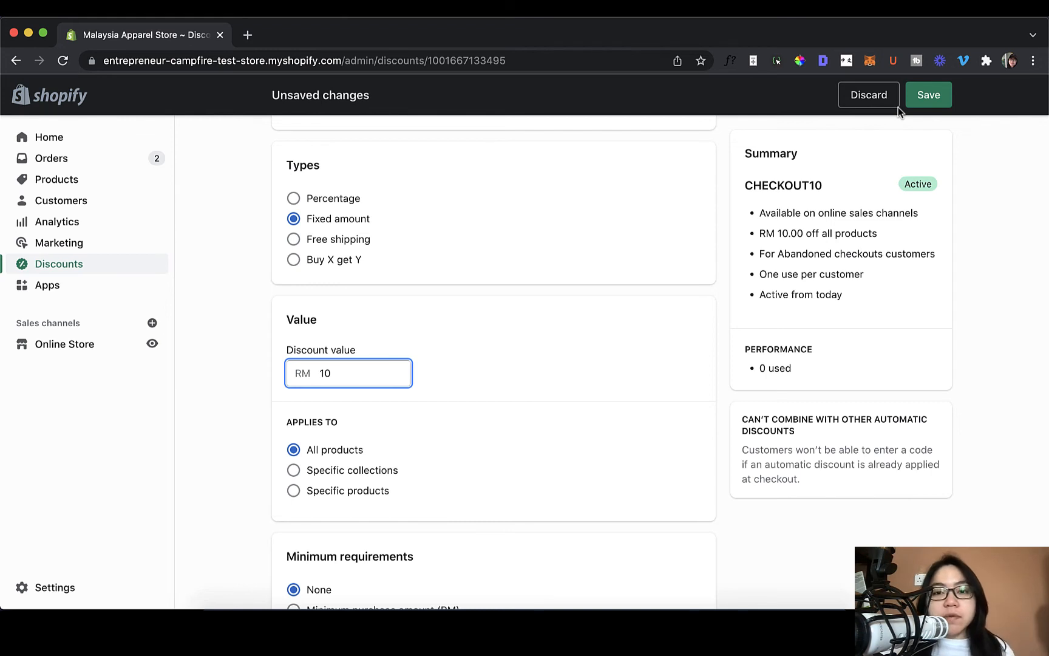
left_click(917, 98)
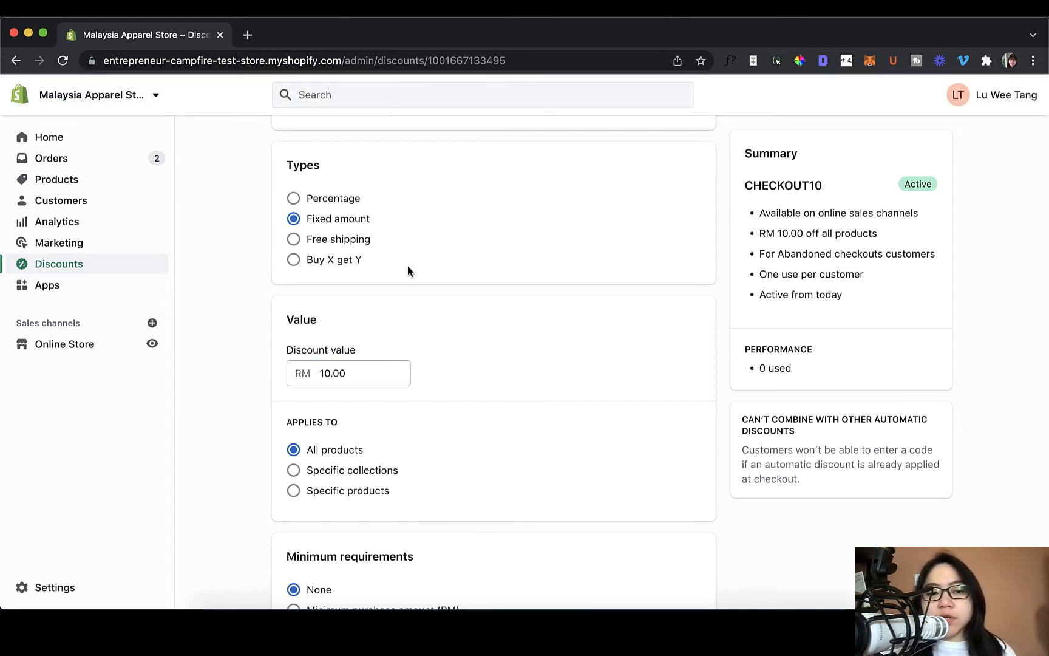
- Switch the discount type to Free shipping, trying selected countries and returning to all countries
left_click(360, 238)
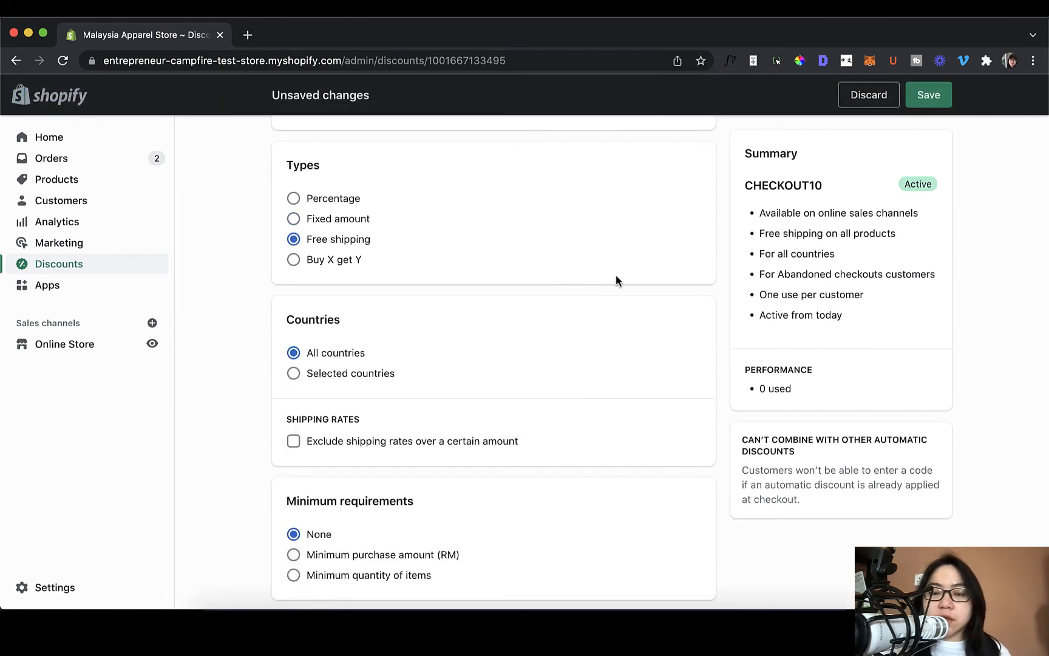
scroll(600, 283, "down", 3)
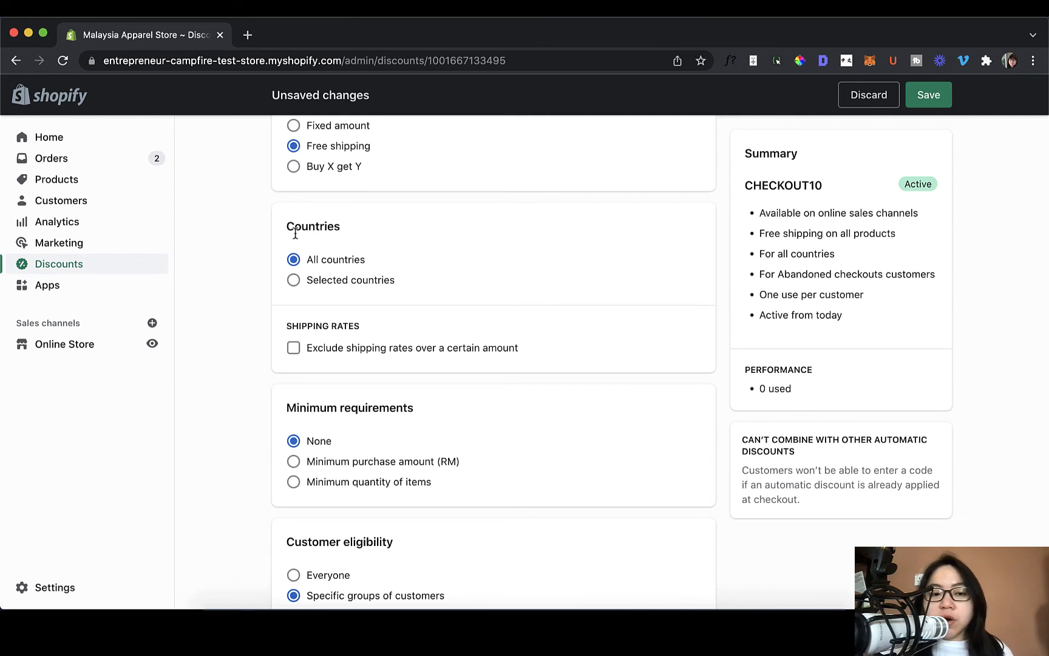
scroll(293, 260, "down", 1)
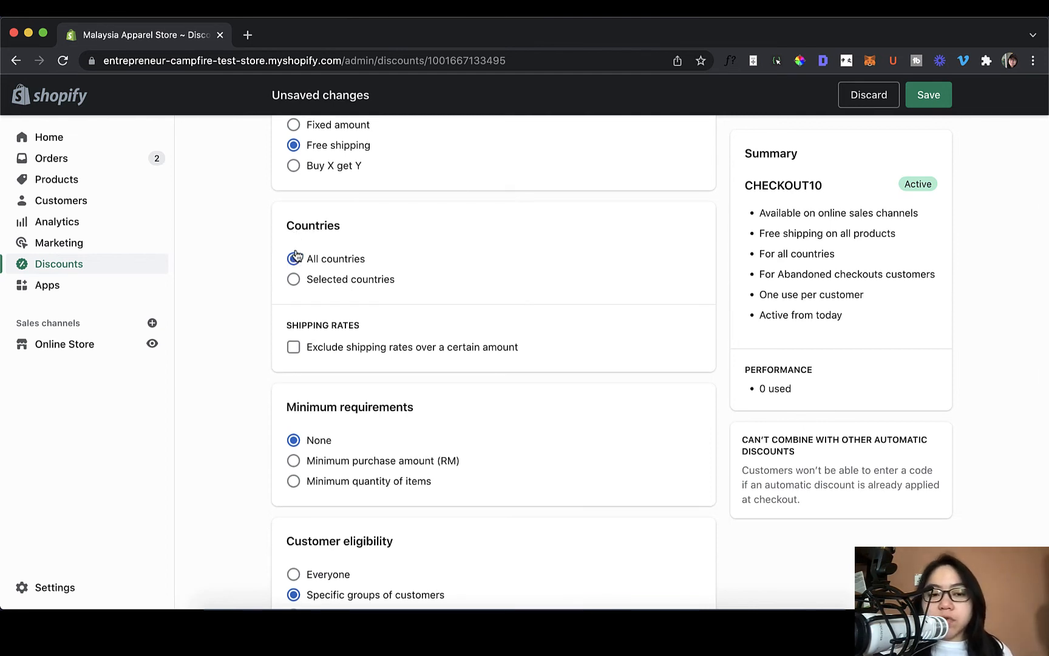
left_click(293, 280)
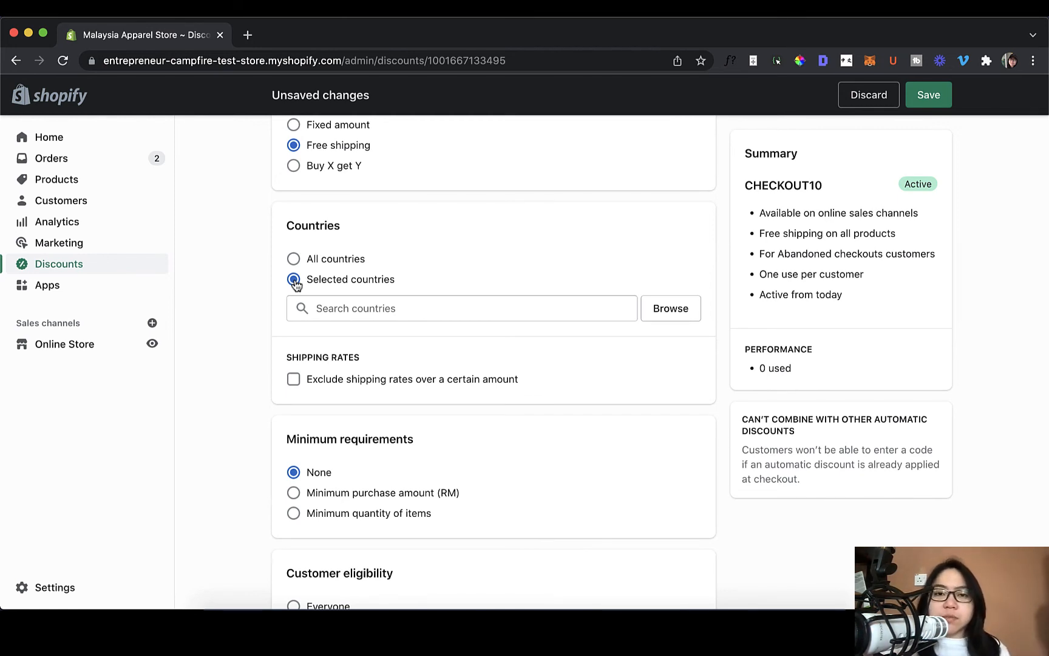
scroll(430, 263, "up", 1)
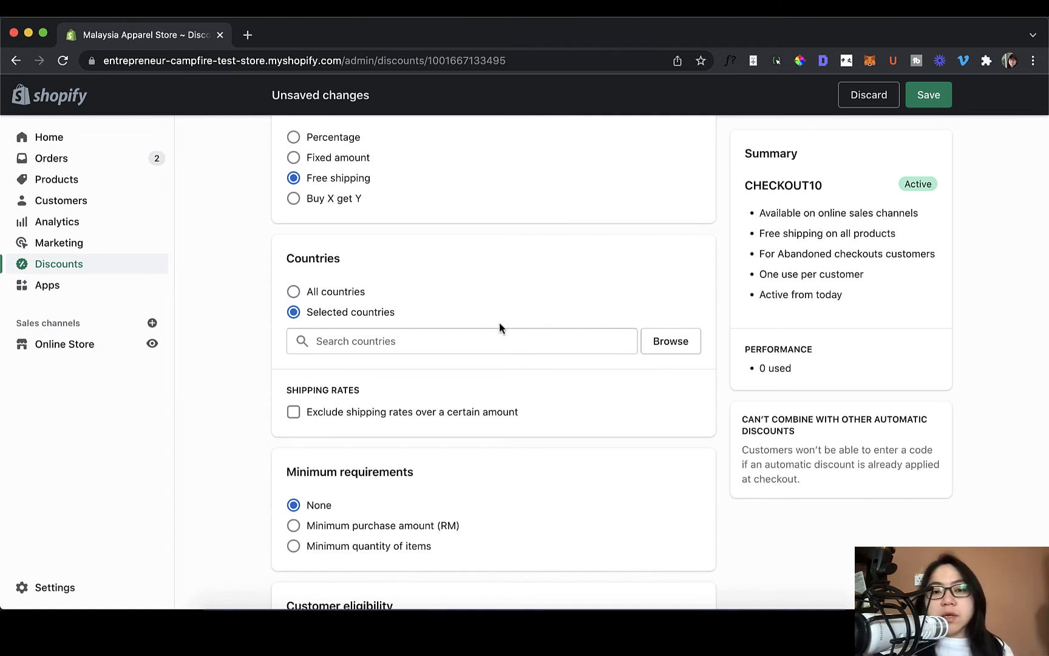
left_click(322, 293)
scroll(464, 292, "down", 3)
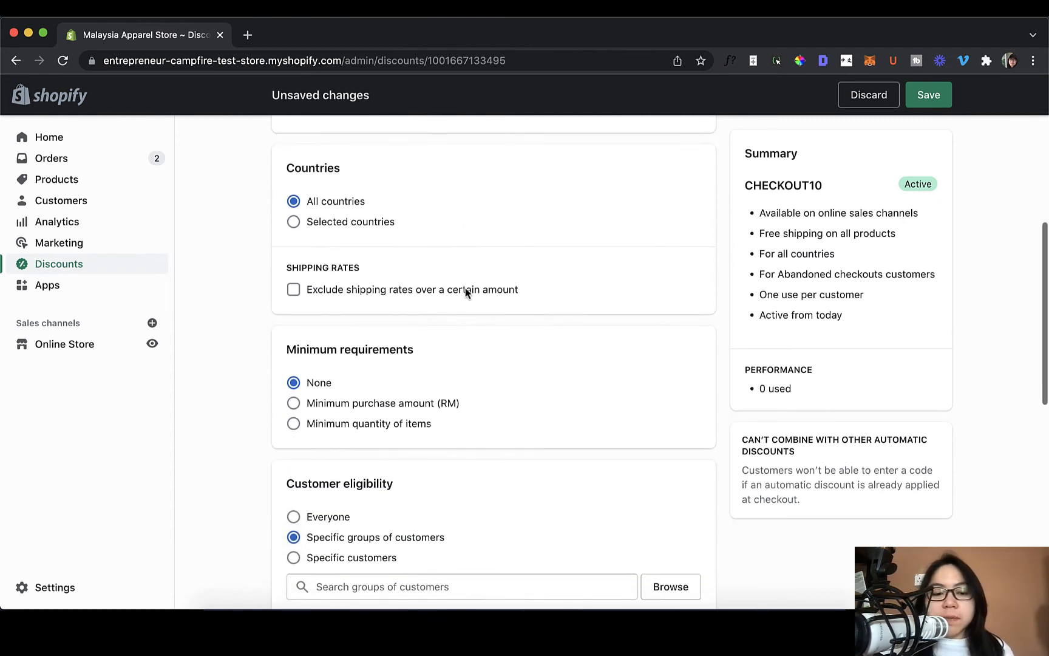
scroll(465, 293, "down", 6)
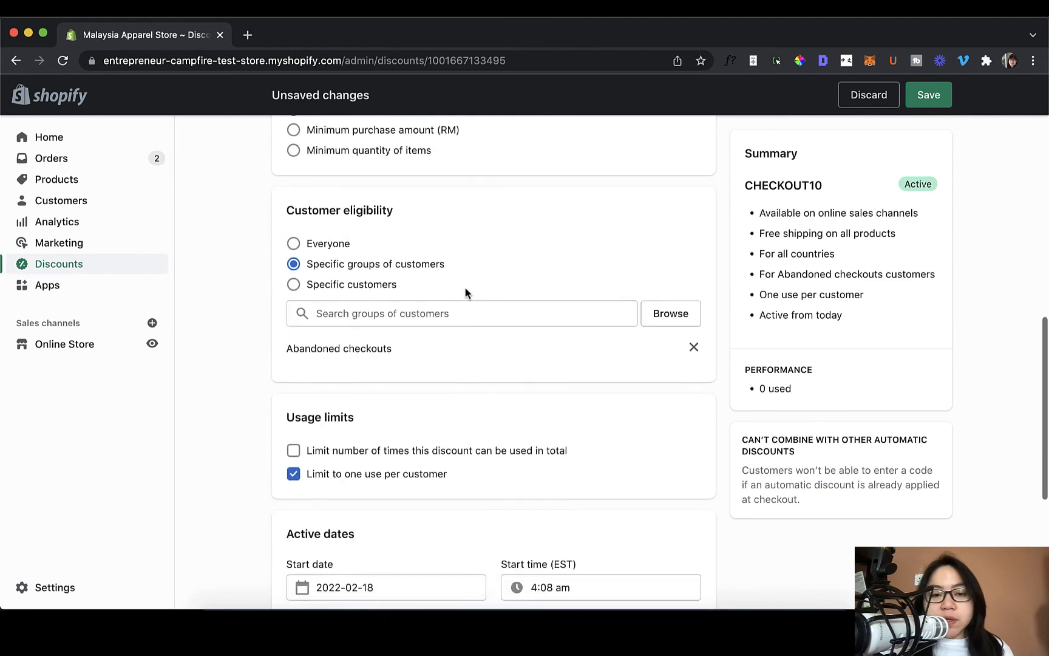
scroll(663, 266, "up", 12)
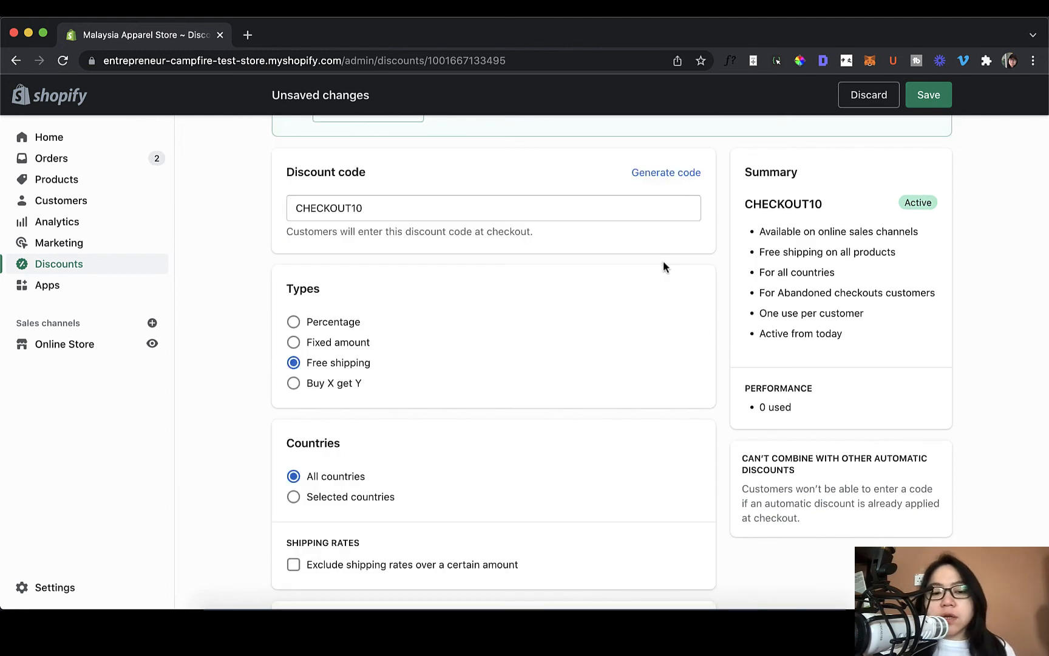
- Change the discount type to Buy X get Y and make the items the customer gets free
left_click(324, 392)
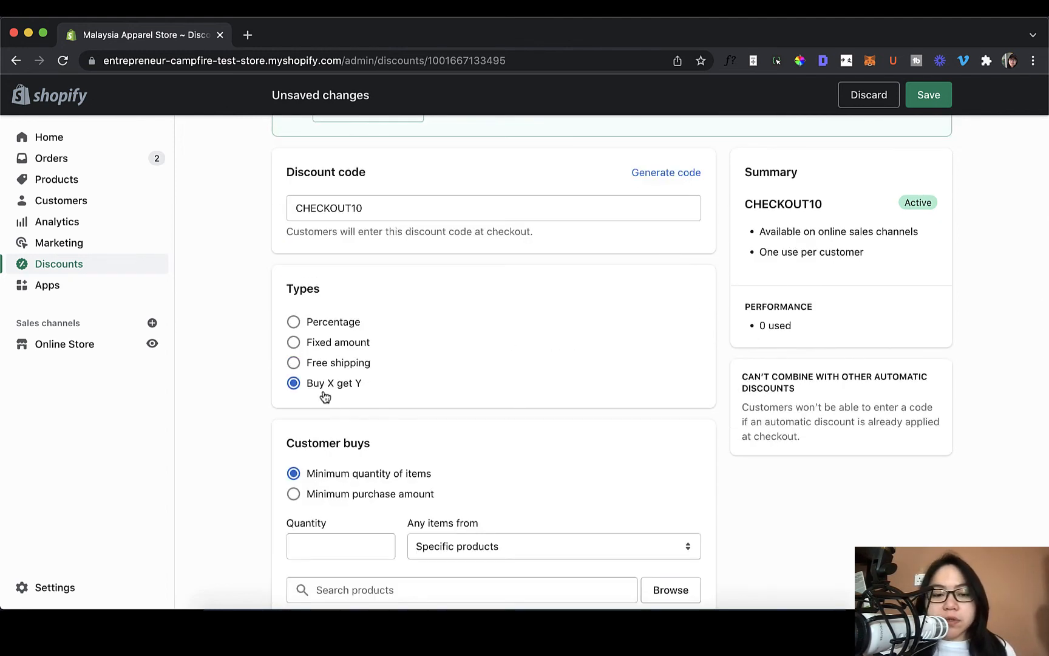
scroll(552, 340, "down", 4)
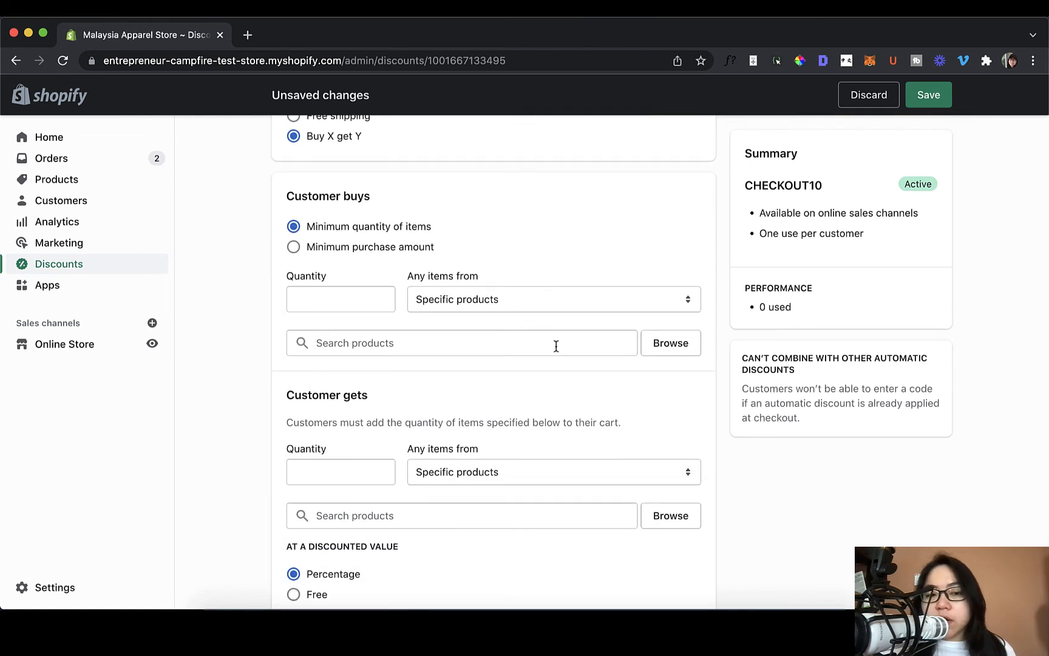
scroll(547, 347, "down", 1)
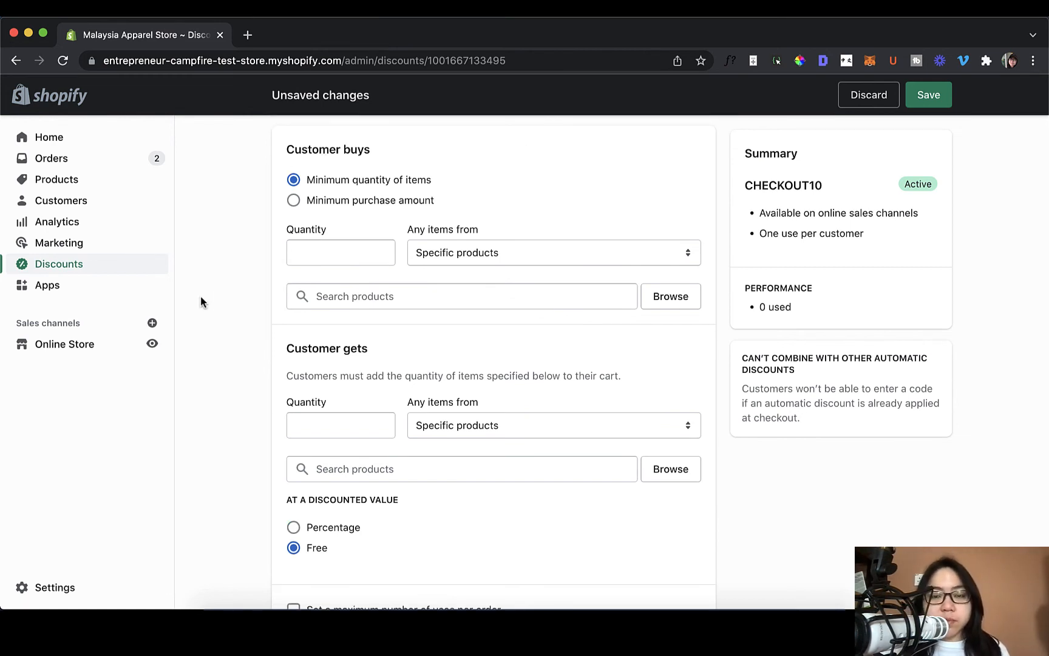
scroll(325, 311, "up", 2)
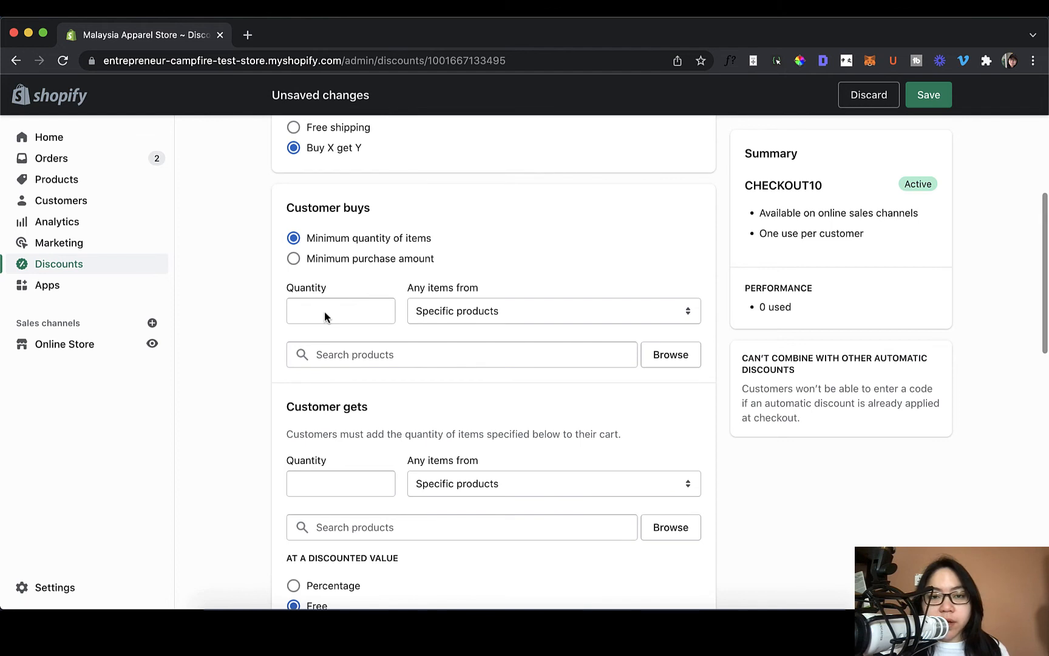
scroll(325, 311, "down", 2)
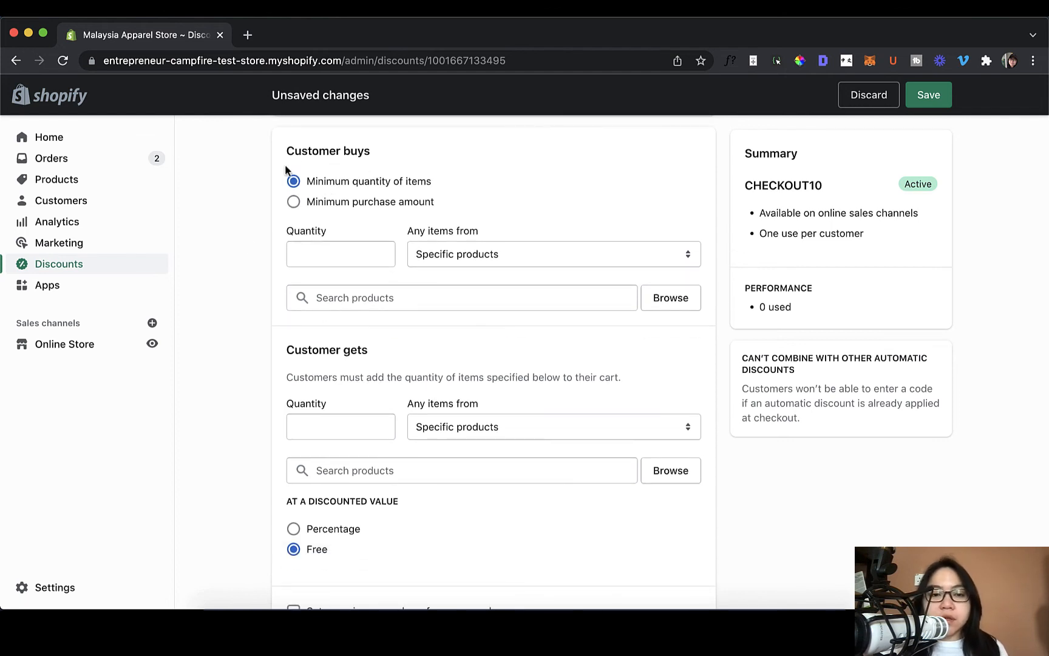
scroll(828, 349, "down", 5)
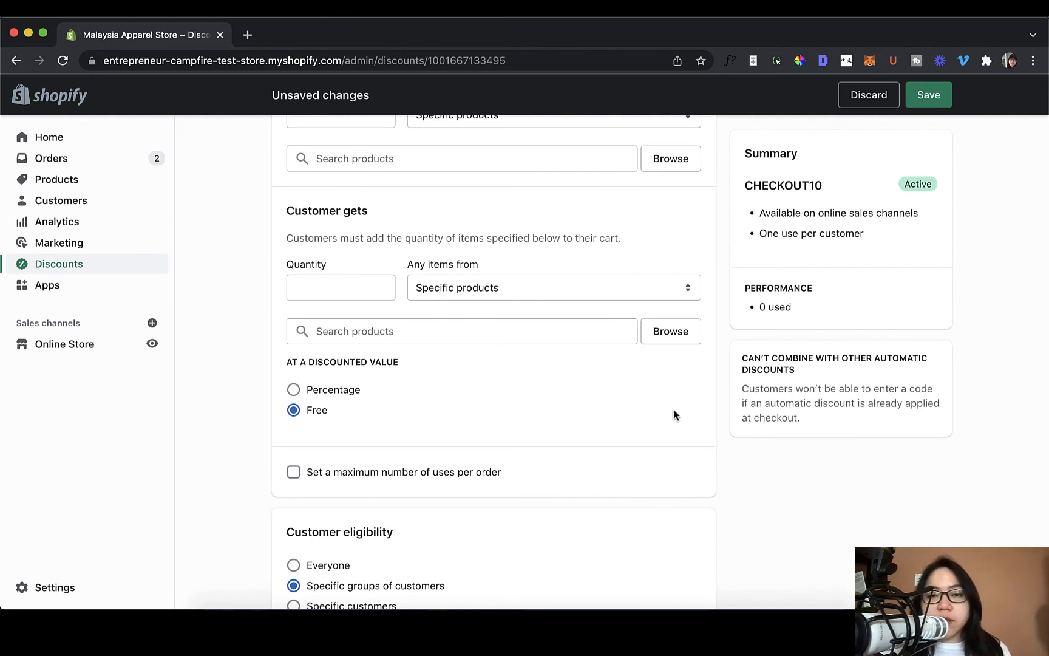
scroll(677, 407, "up", 4)
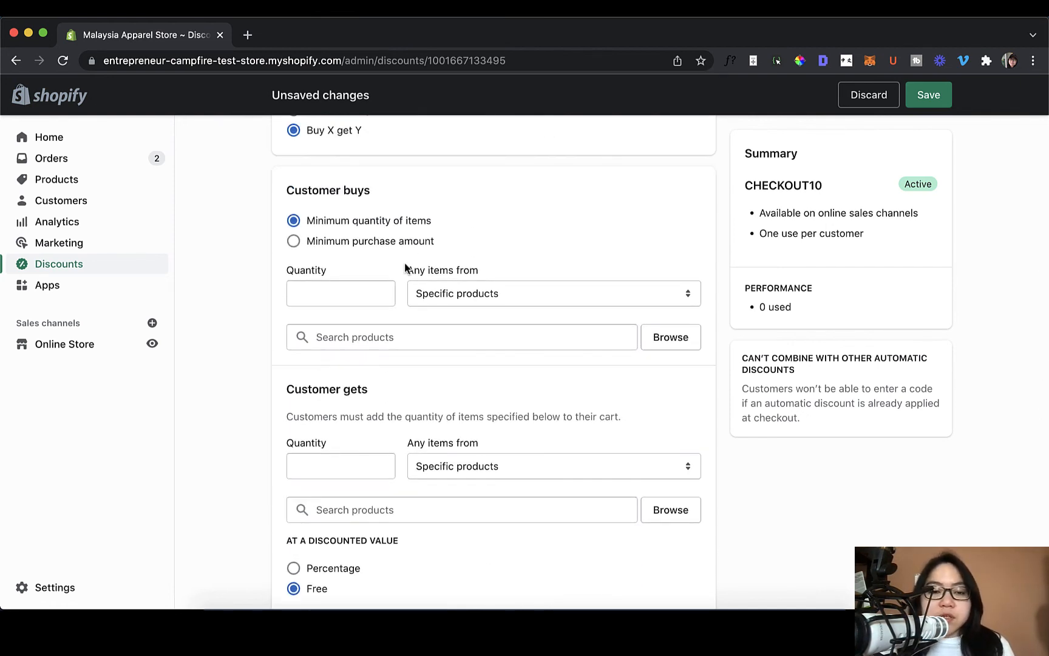
scroll(416, 243, "down", 1)
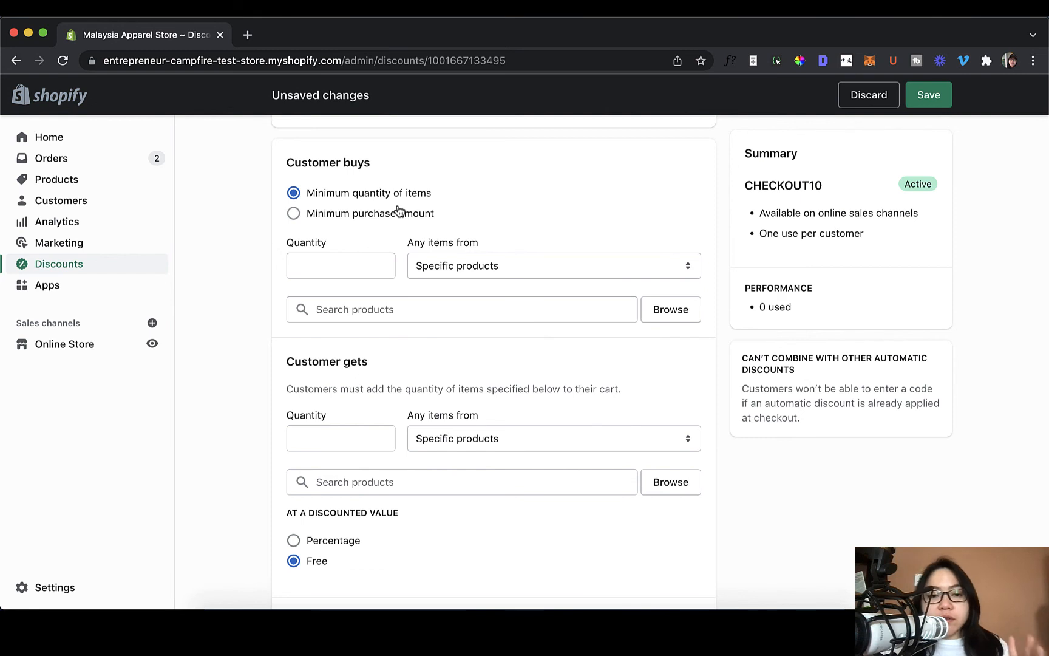
- Set the customer's purchase condition to a minimum purchase amount of RM 100
left_click(398, 212)
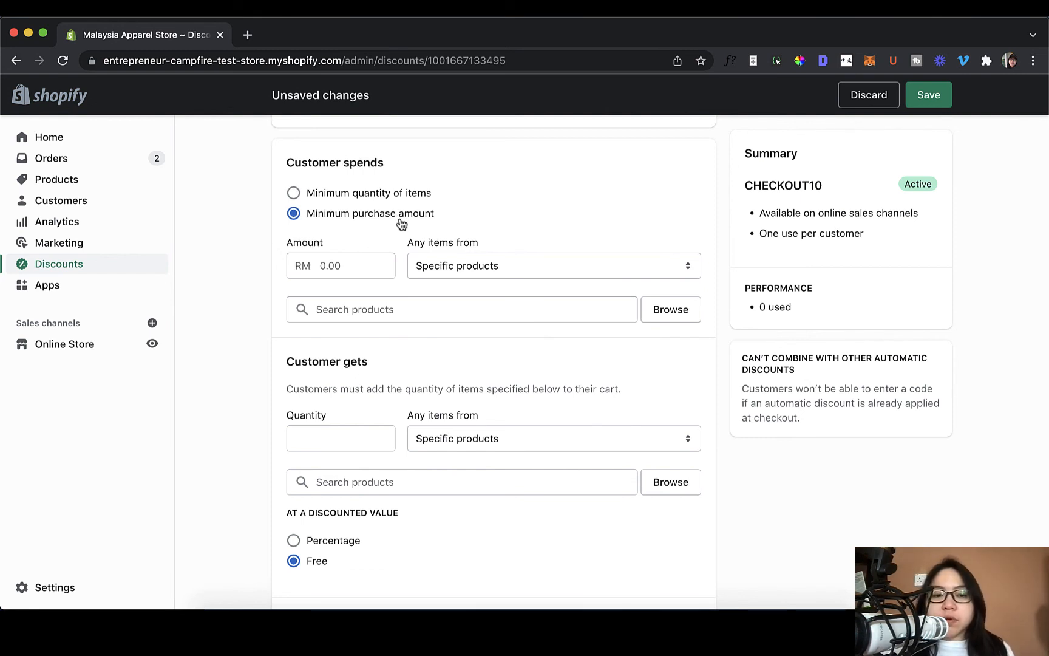
left_click(395, 197)
left_click(398, 219)
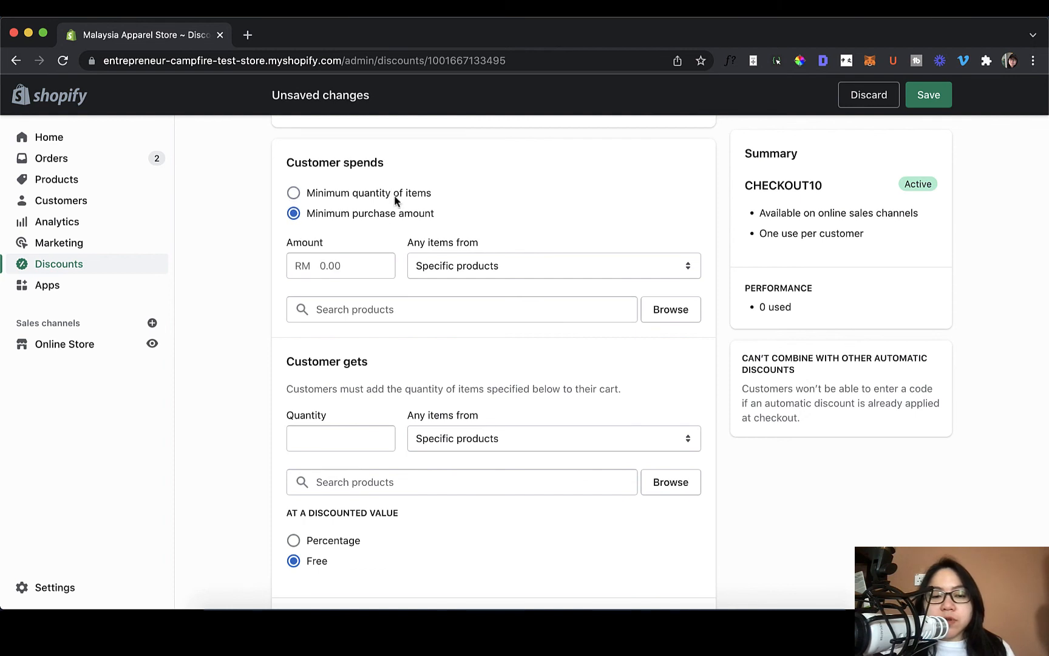
left_click(384, 271)
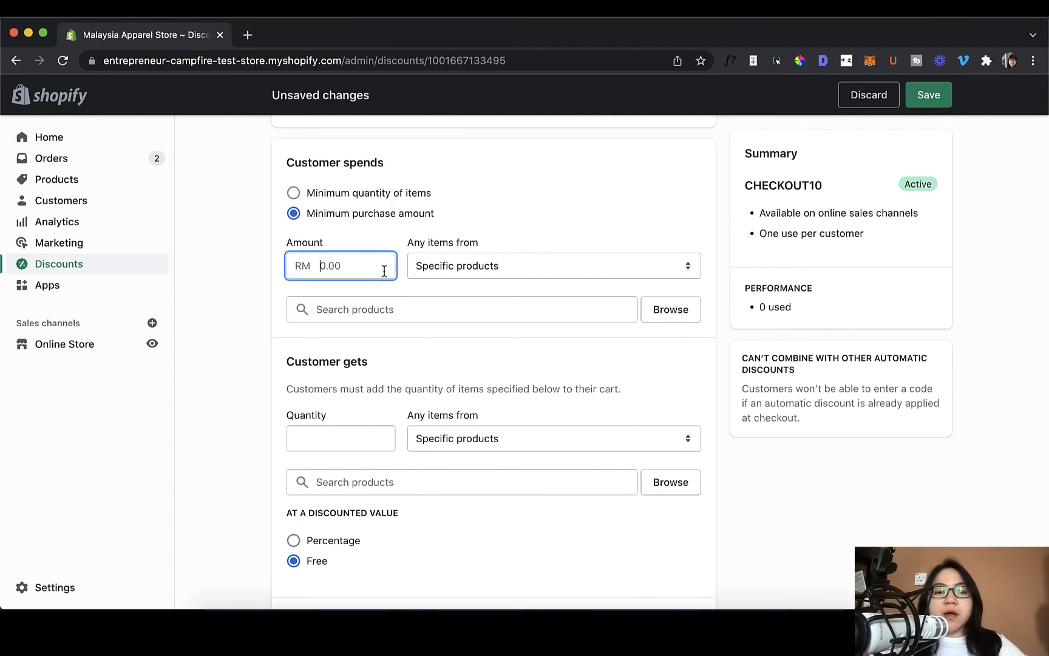
type("100")
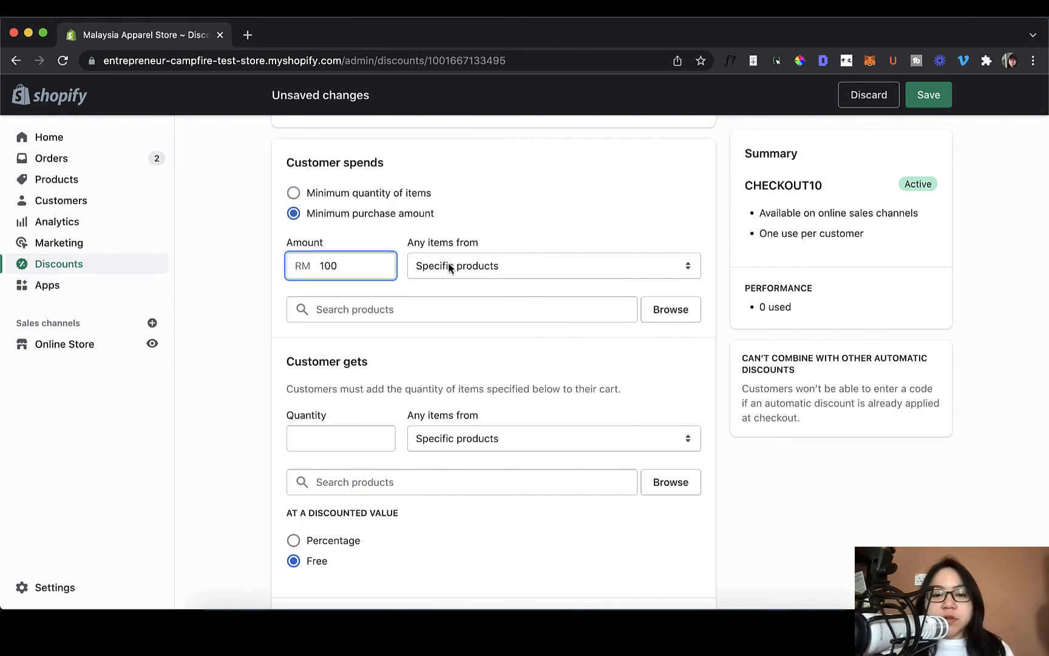
- Keep the purchase condition on specific products and add Basic White T-shirt for Men (300gsm) - Ready Stock to it
left_click(429, 266)
left_click(517, 265)
left_click(674, 310)
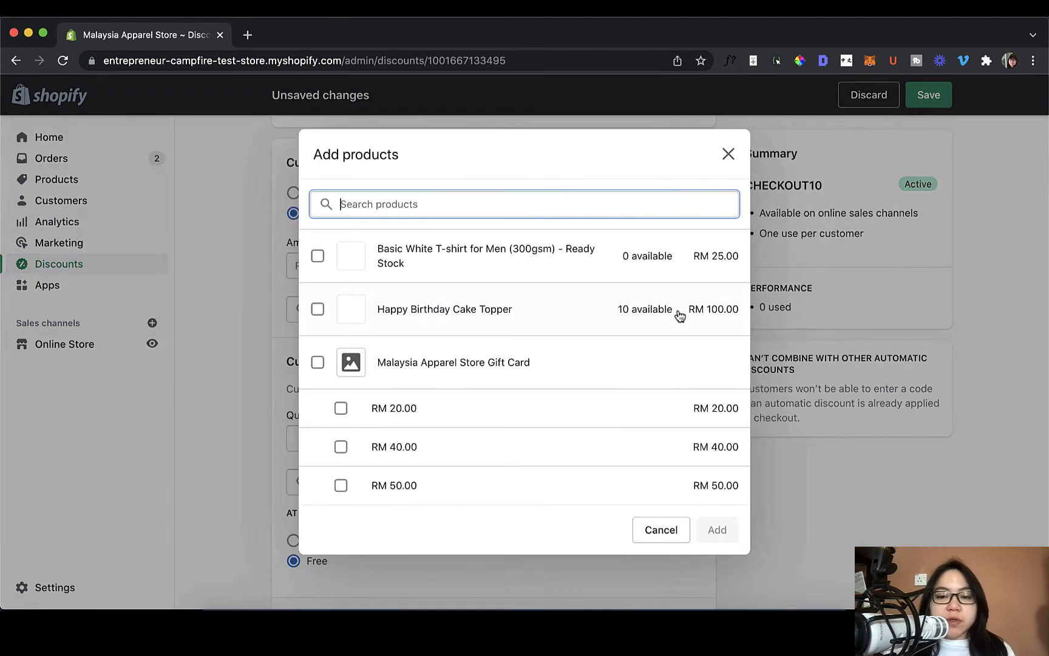
left_click(421, 249)
left_click(728, 537)
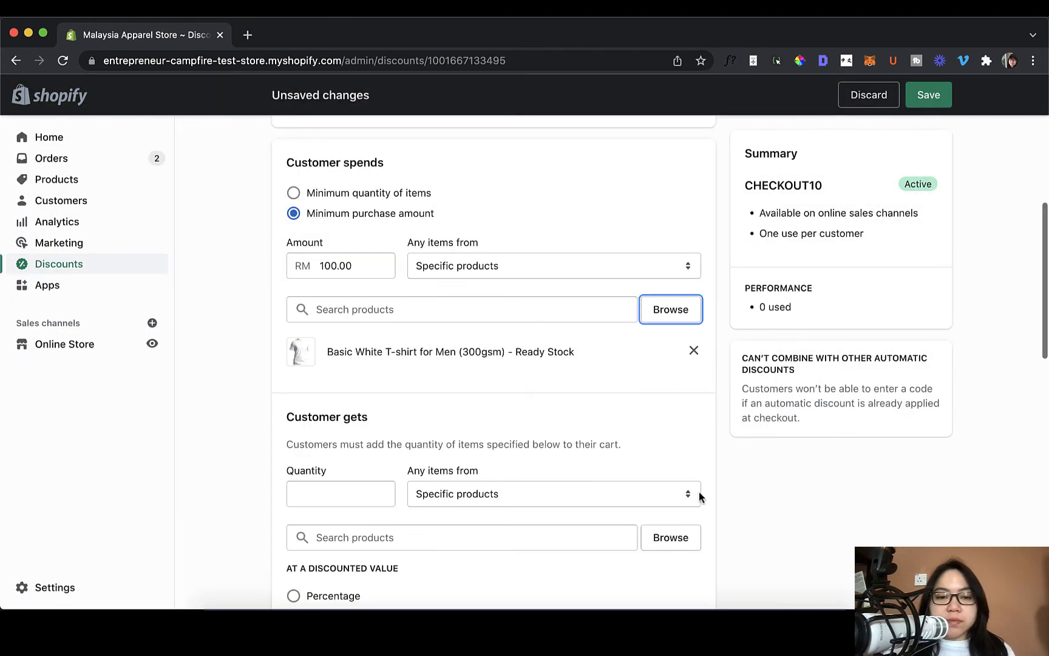
scroll(681, 444, "down", 5)
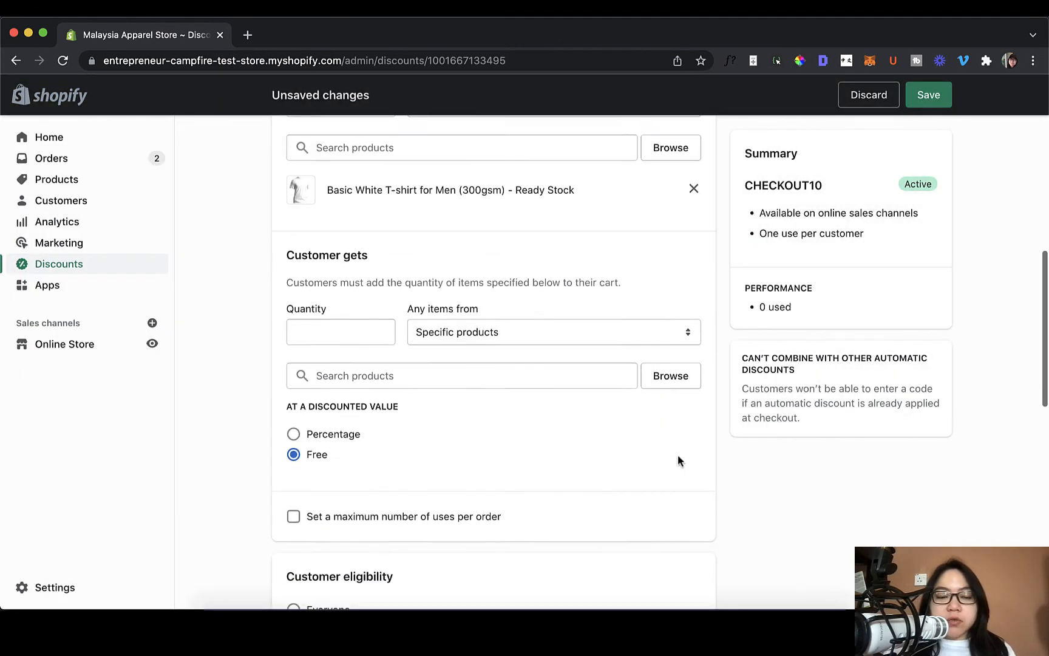
- Set the customer to get 1 item from specific products and add Happy Birthday Cake Topper as that product
left_click(367, 329)
type("1")
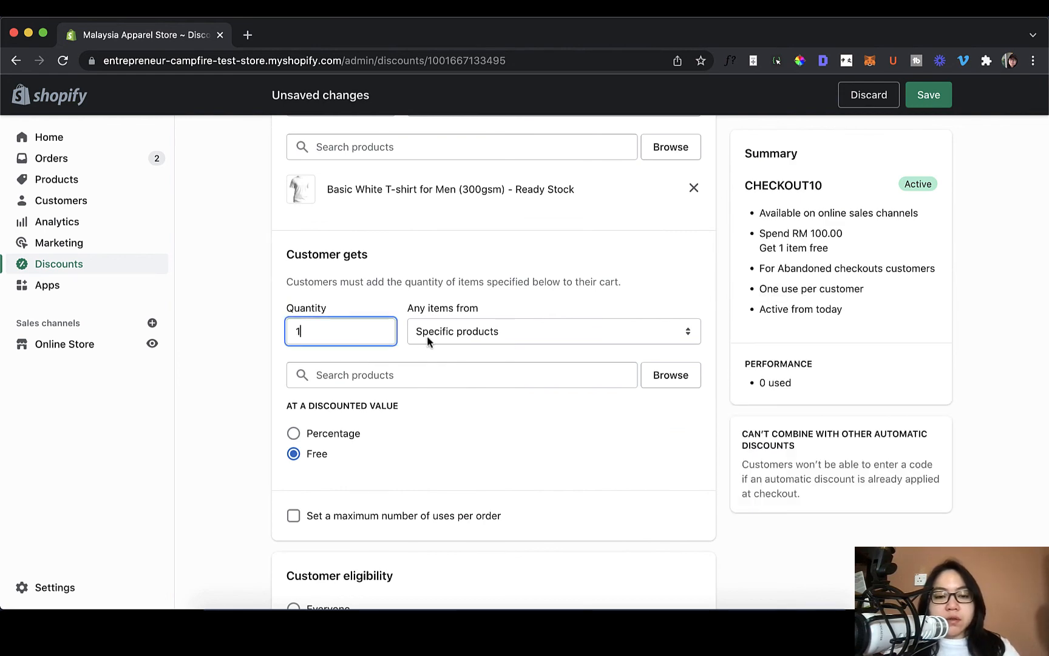
left_click(428, 334)
left_click(489, 334)
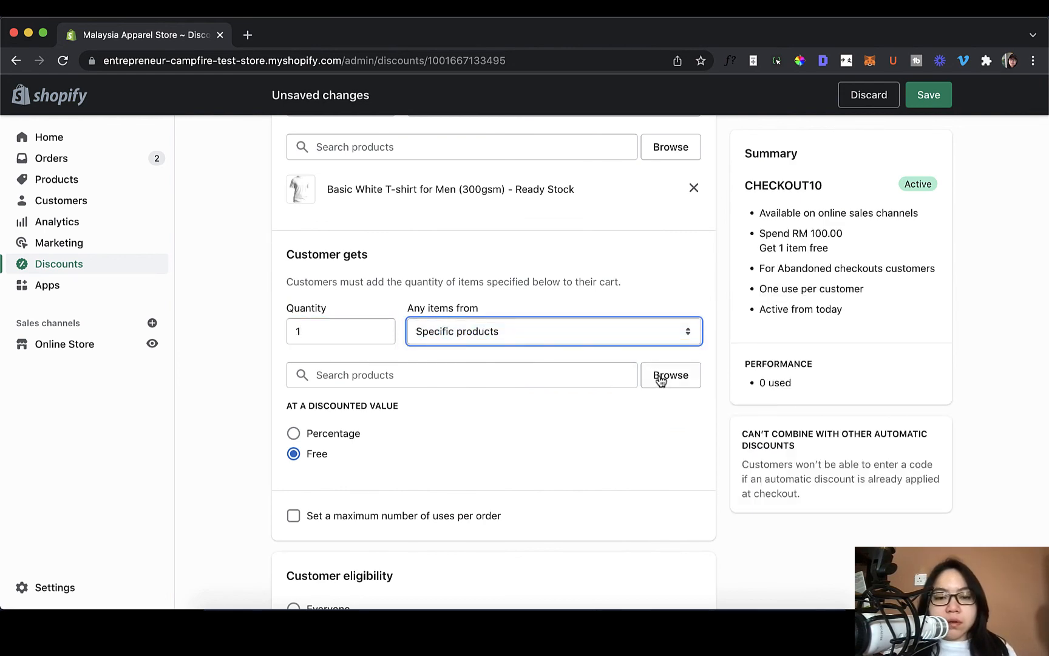
left_click(658, 377)
left_click(470, 322)
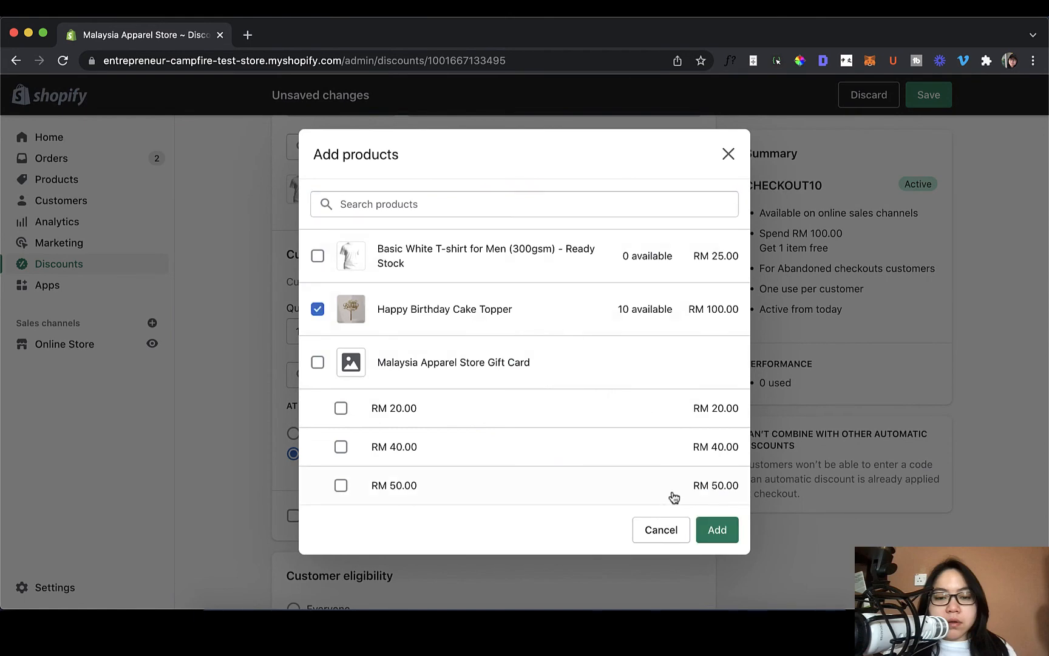
left_click(712, 527)
scroll(534, 443, "down", 3)
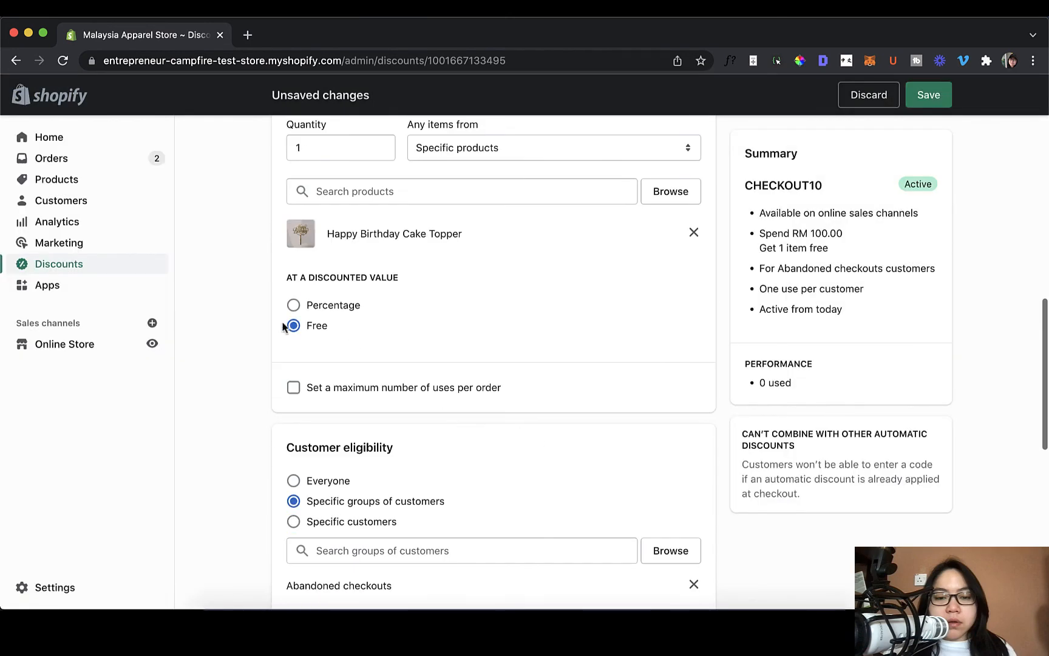
- Switch the customer's purchase condition to specific collections and add the Shirts collection to it
scroll(542, 318, "up", 3)
scroll(542, 318, "up", 4)
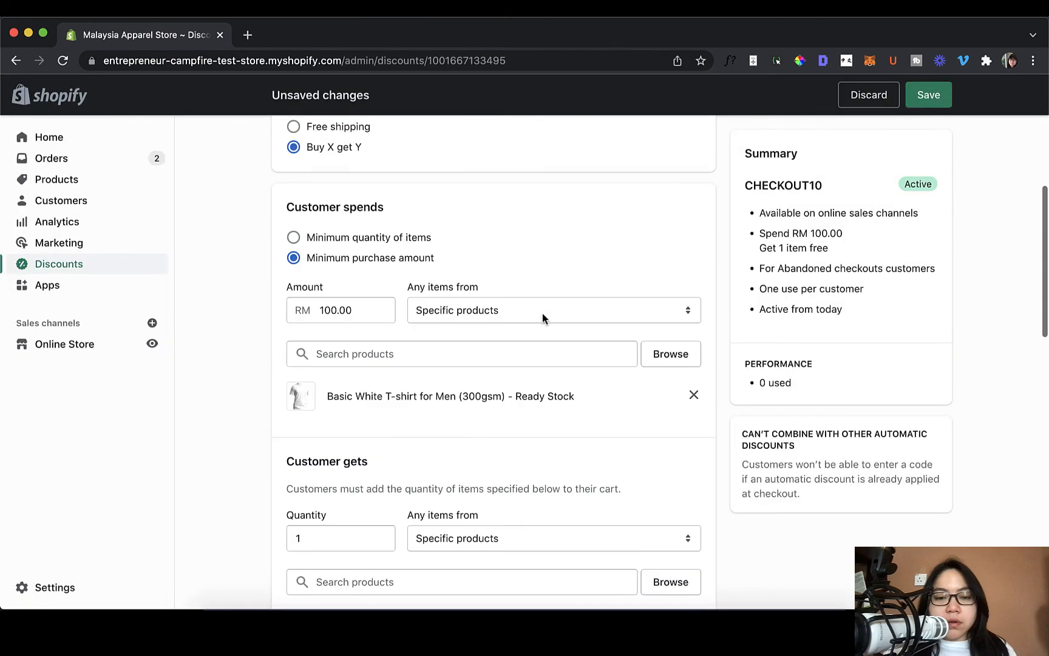
scroll(542, 318, "down", 4)
scroll(542, 314, "up", 2)
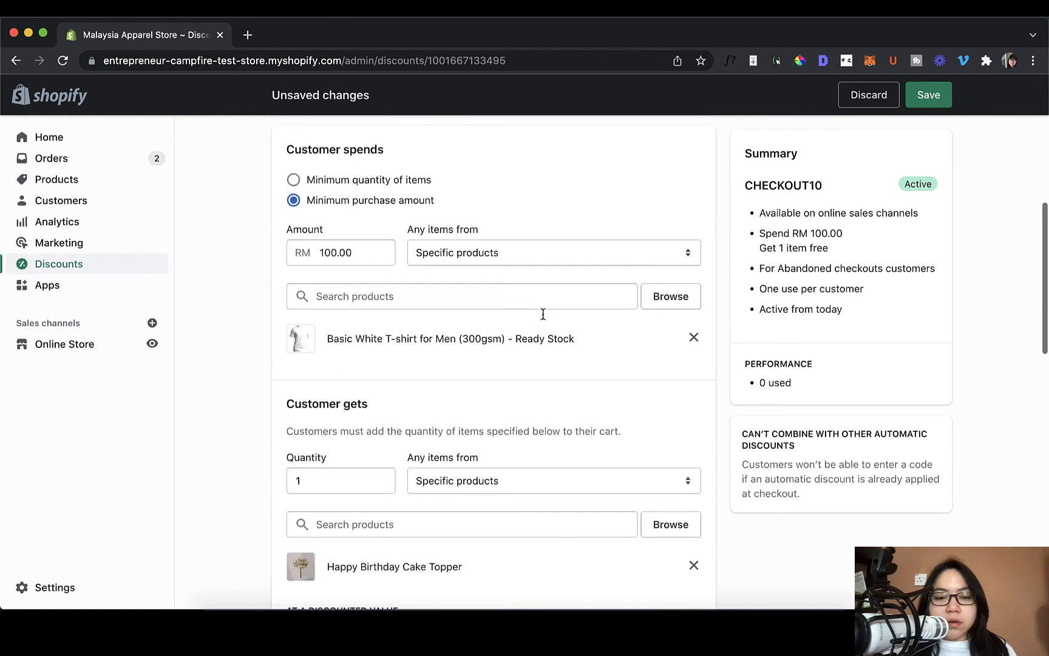
scroll(546, 311, "down", 2)
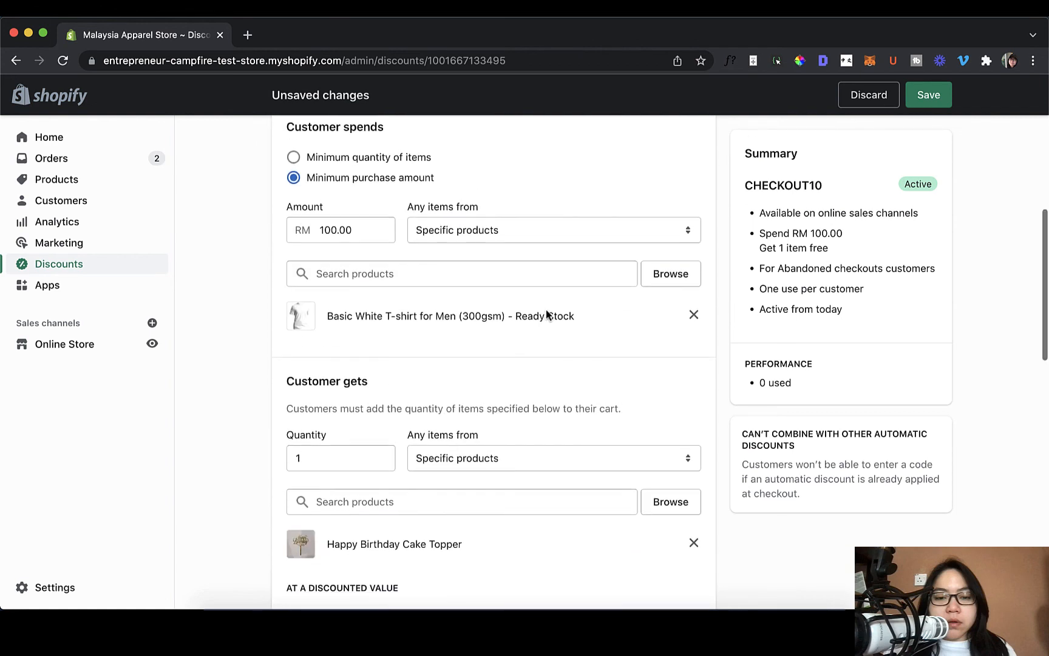
left_click(530, 194)
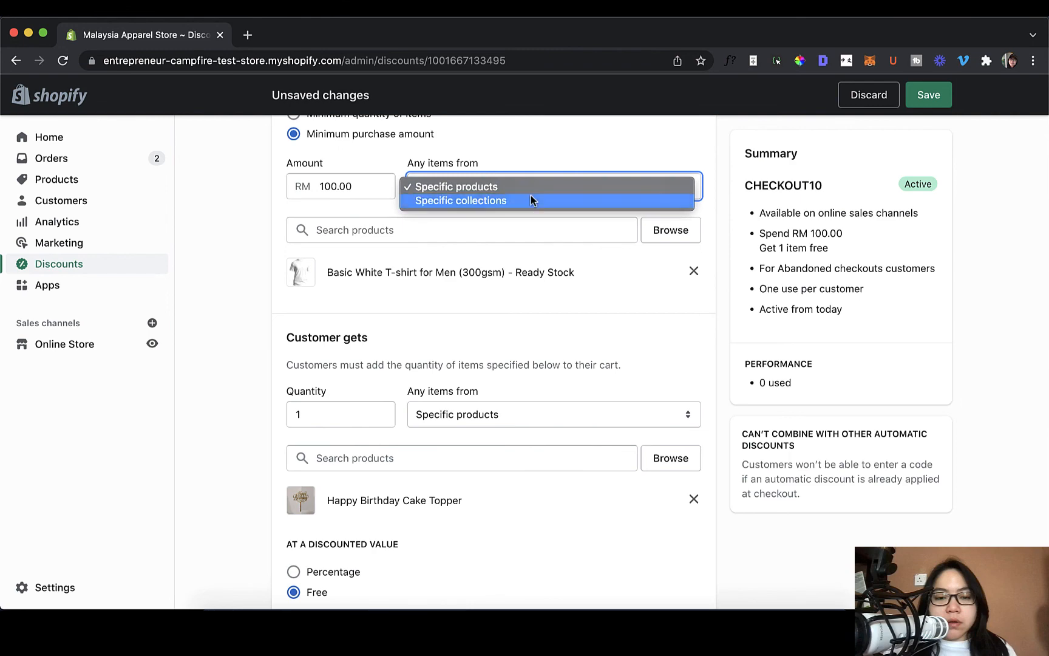
left_click(530, 199)
left_click(647, 233)
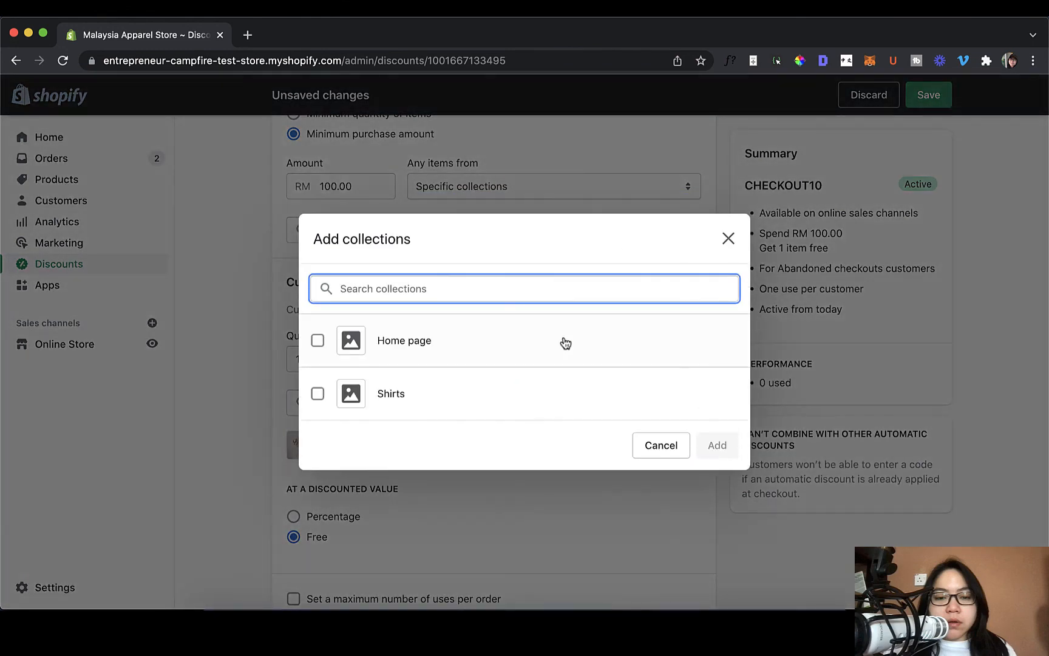
left_click(317, 393)
left_click(707, 440)
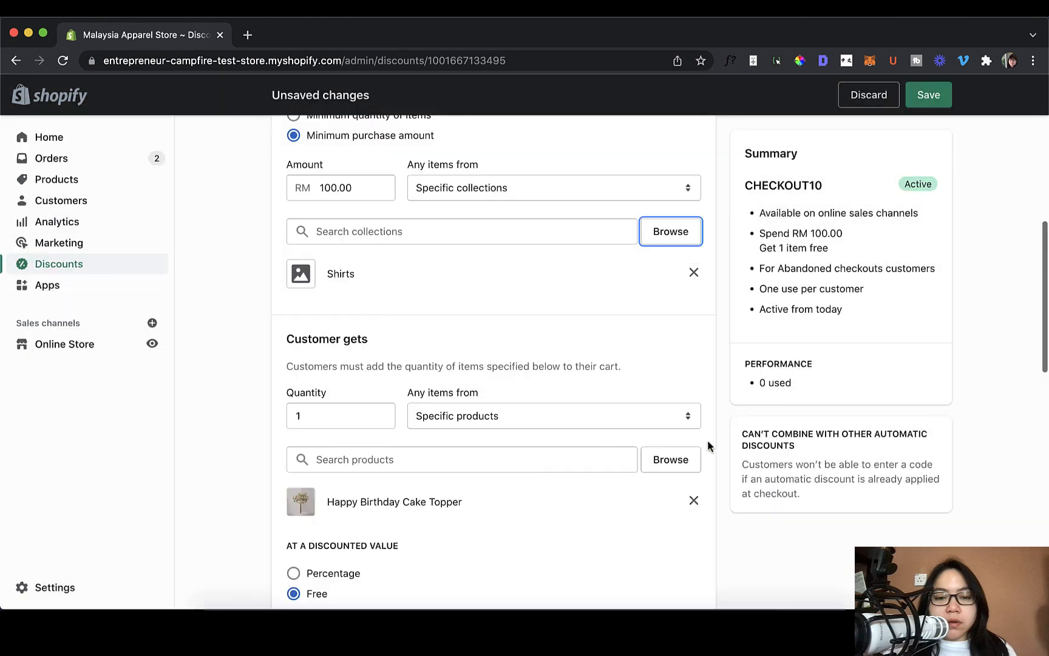
- Change the discounted value of the item the customer gets to a percentage of 10%
scroll(352, 419, "down", 3)
left_click(331, 456)
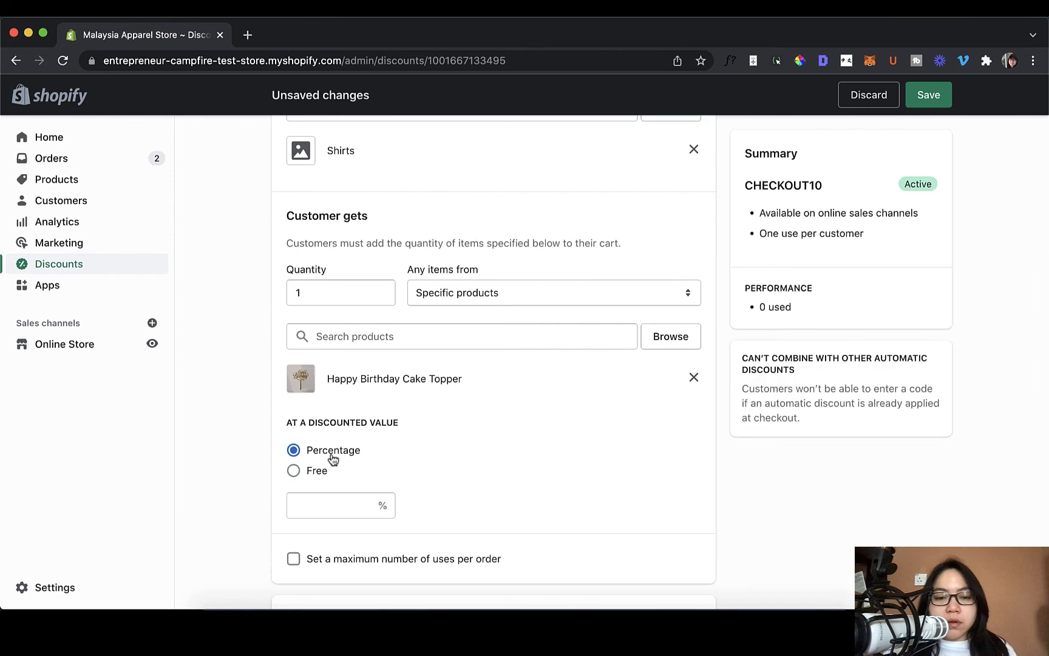
left_click(333, 511)
type("10")
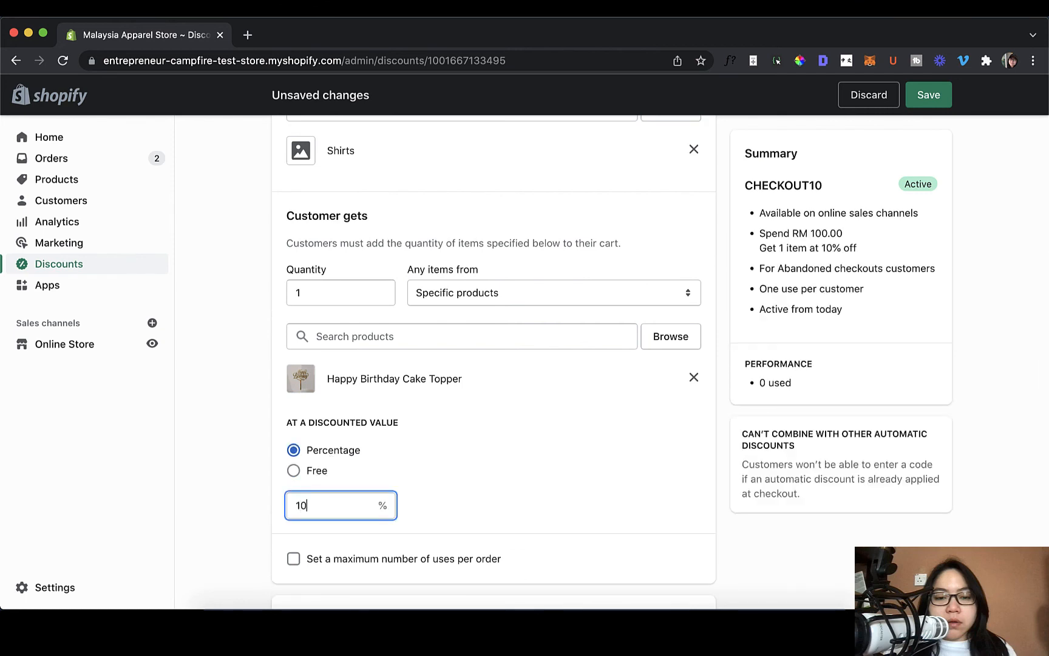
- Enable a maximum number of uses per order for the discount and set it to 1
scroll(462, 497, "up", 4)
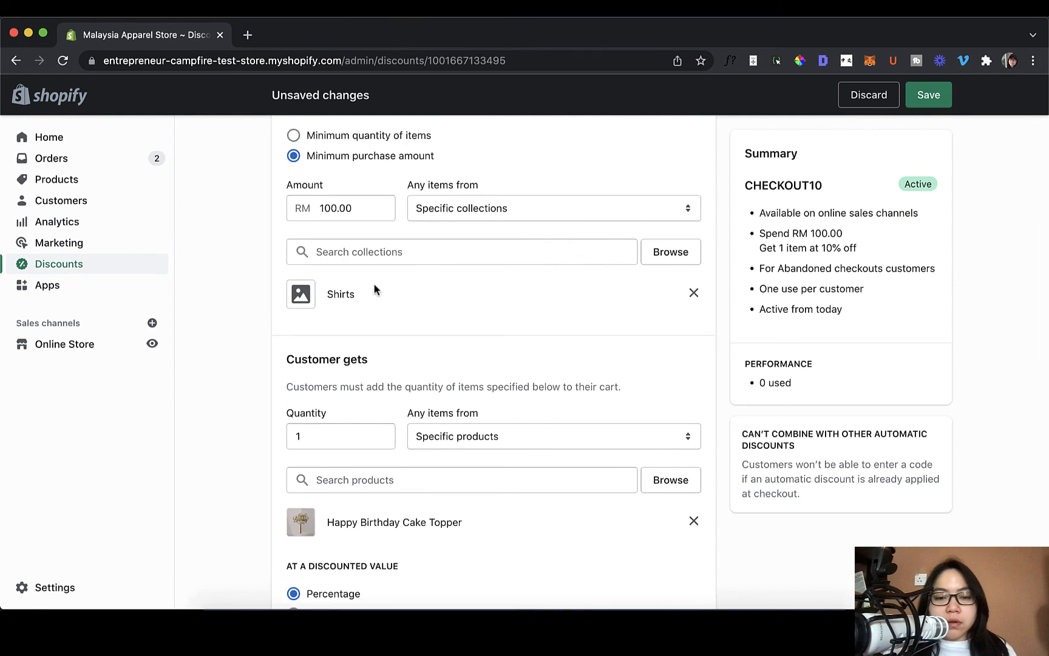
scroll(374, 282, "down", 6)
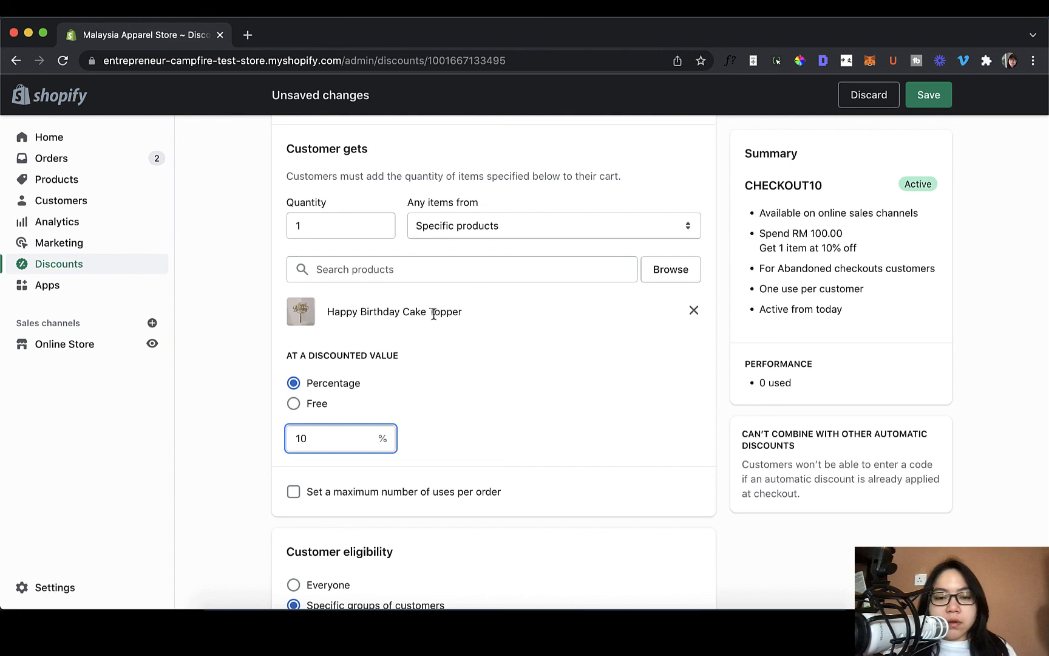
scroll(511, 352, "down", 2)
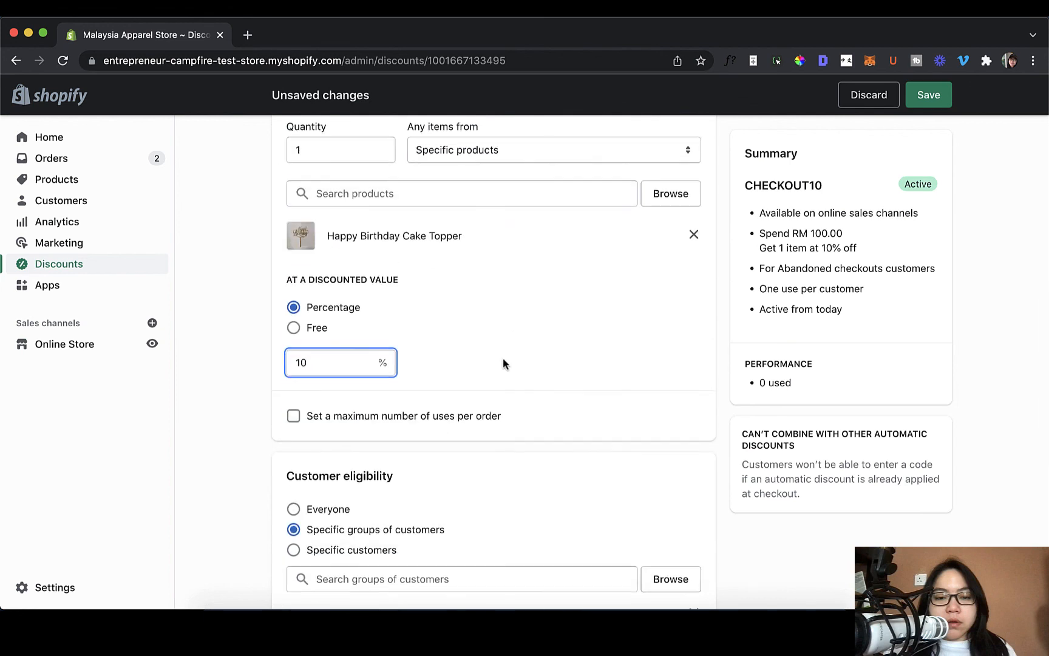
scroll(461, 328, "down", 3)
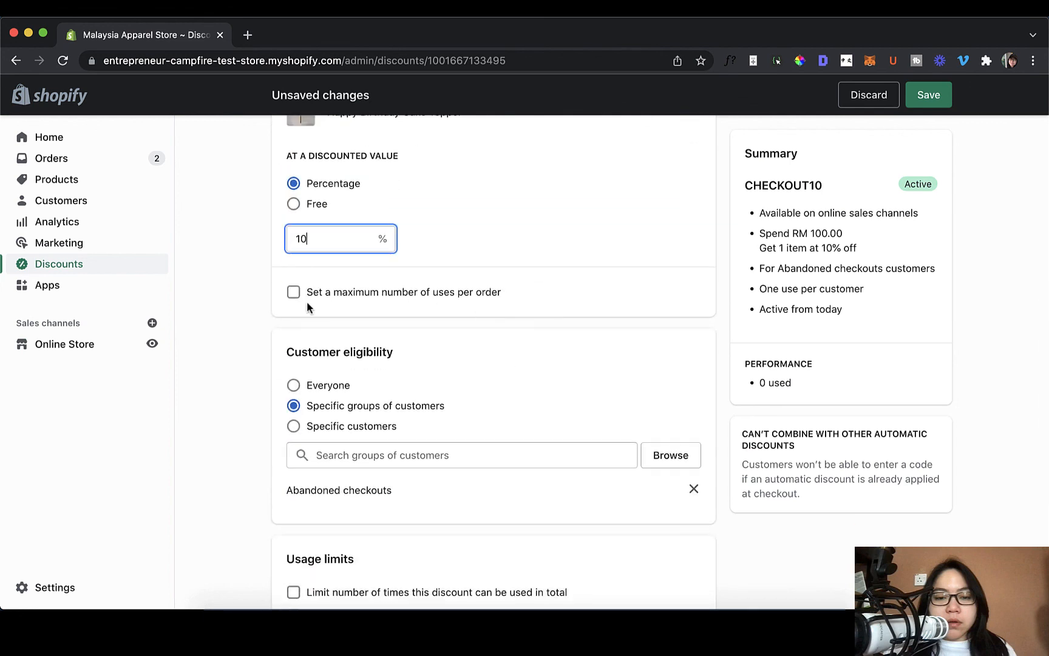
left_click(418, 293)
left_click(387, 318)
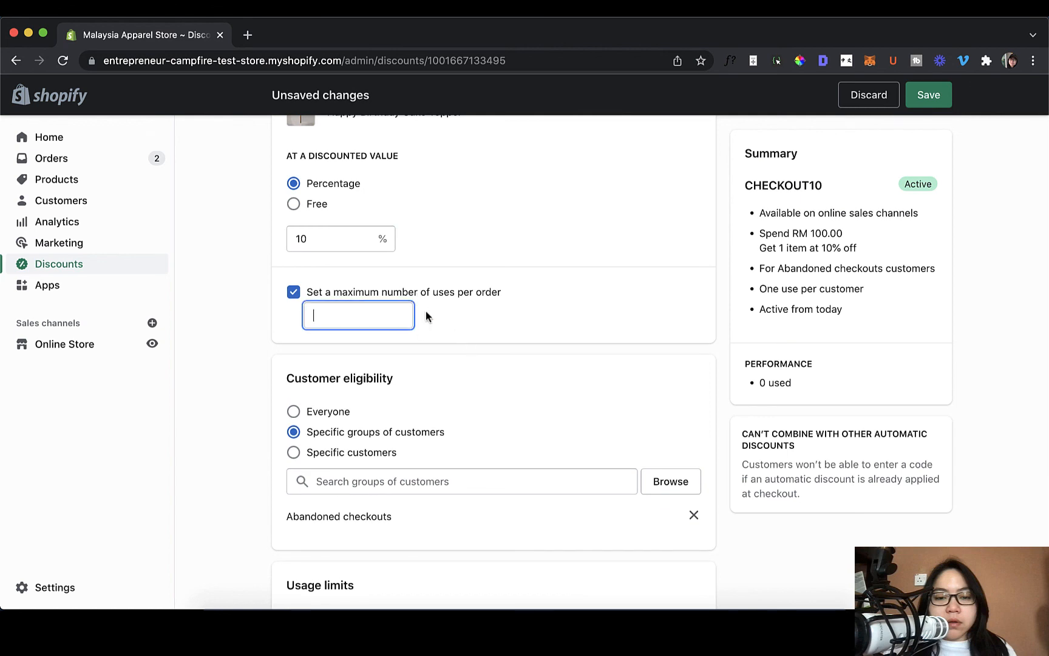
left_click(581, 311)
left_click(385, 323)
type("1")
left_click(567, 325)
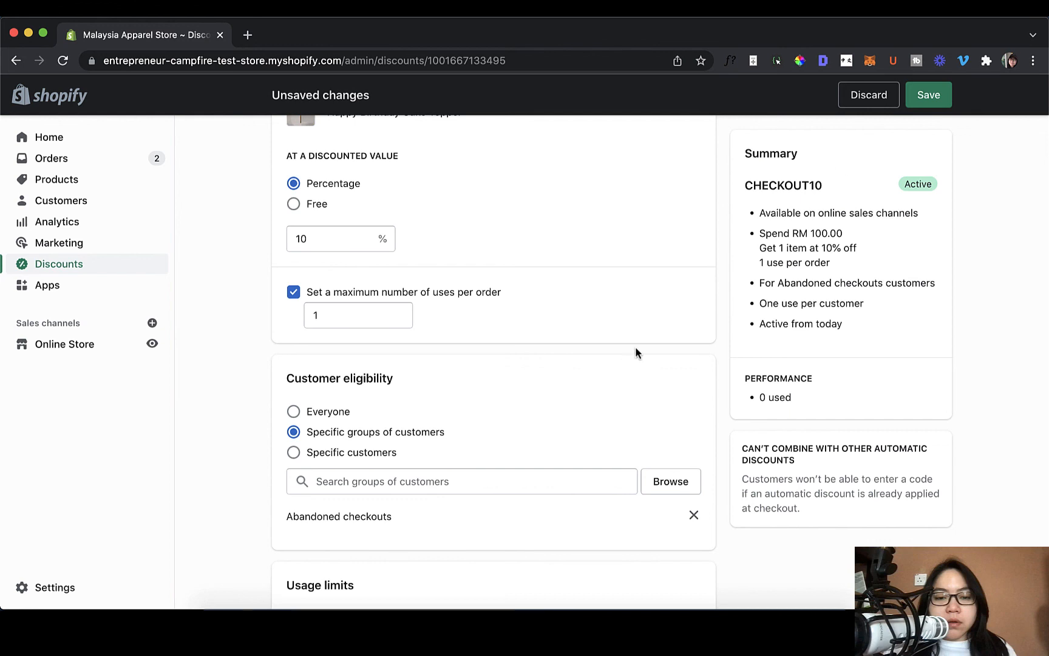
- Save the changes to the CHECKOUT10 discount code
left_click(928, 96)
scroll(776, 178, "down", 5)
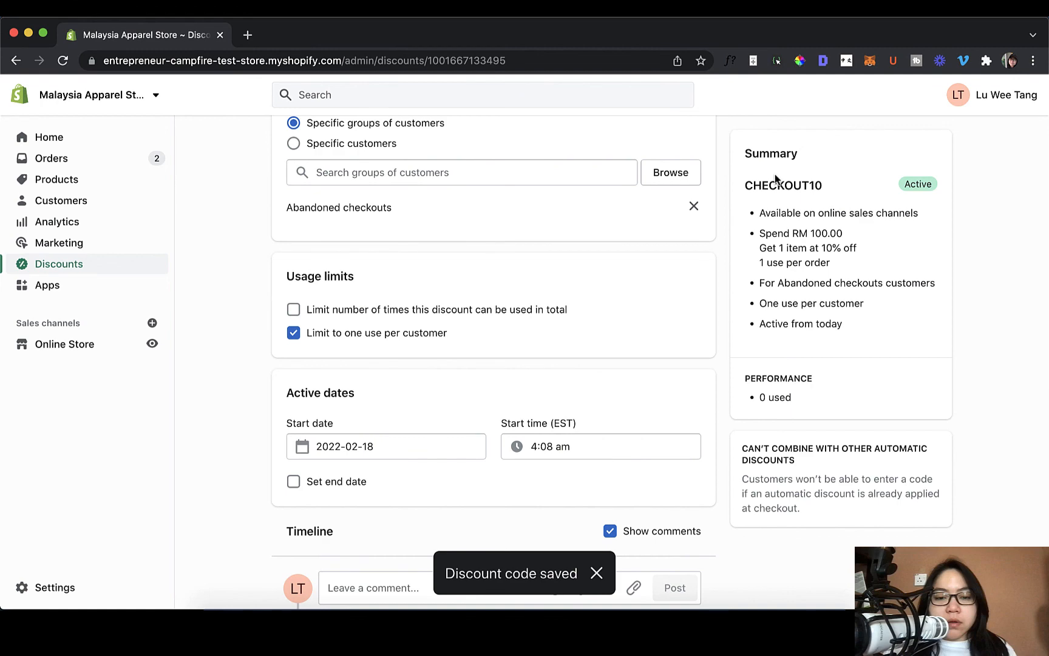
scroll(776, 177, "up", 10)
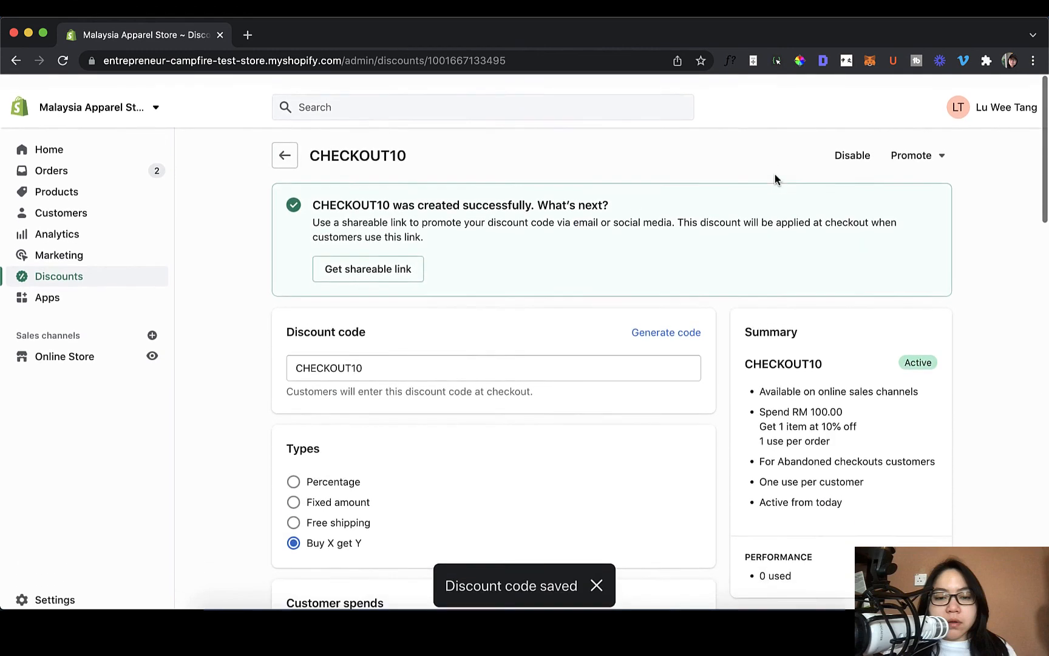
left_click_drag(376, 351, 252, 358)
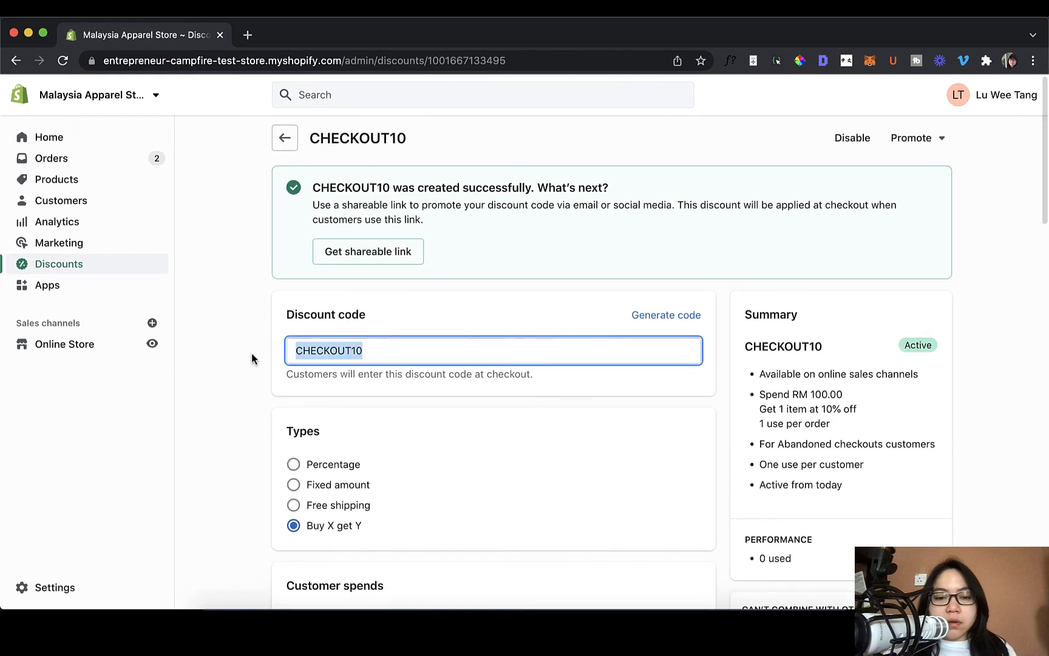
left_click(252, 353)
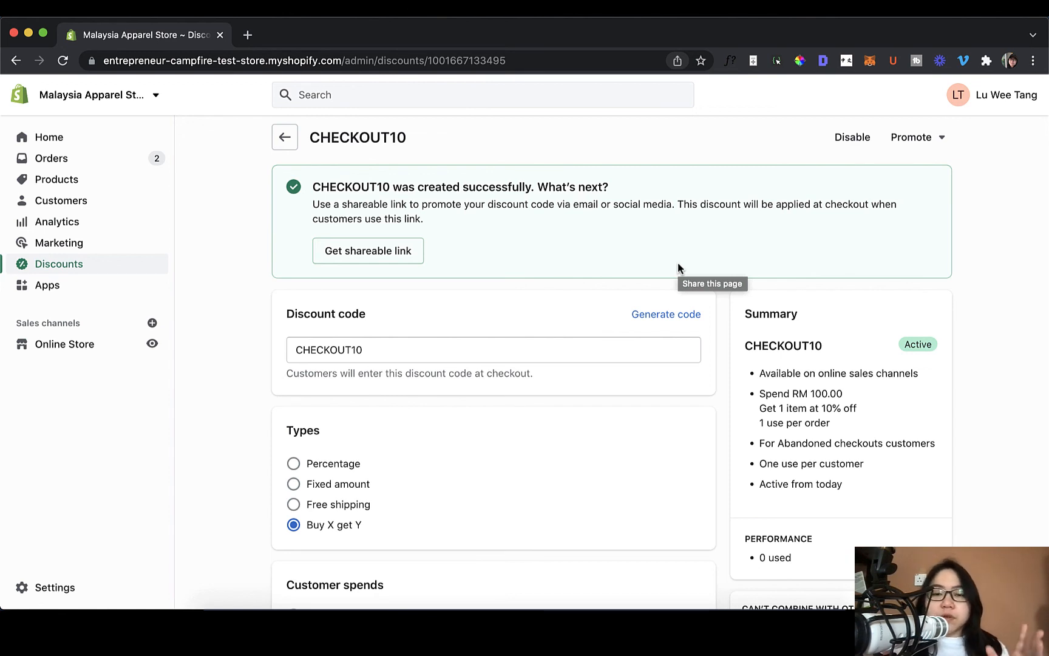
scroll(717, 274, "up", 1)
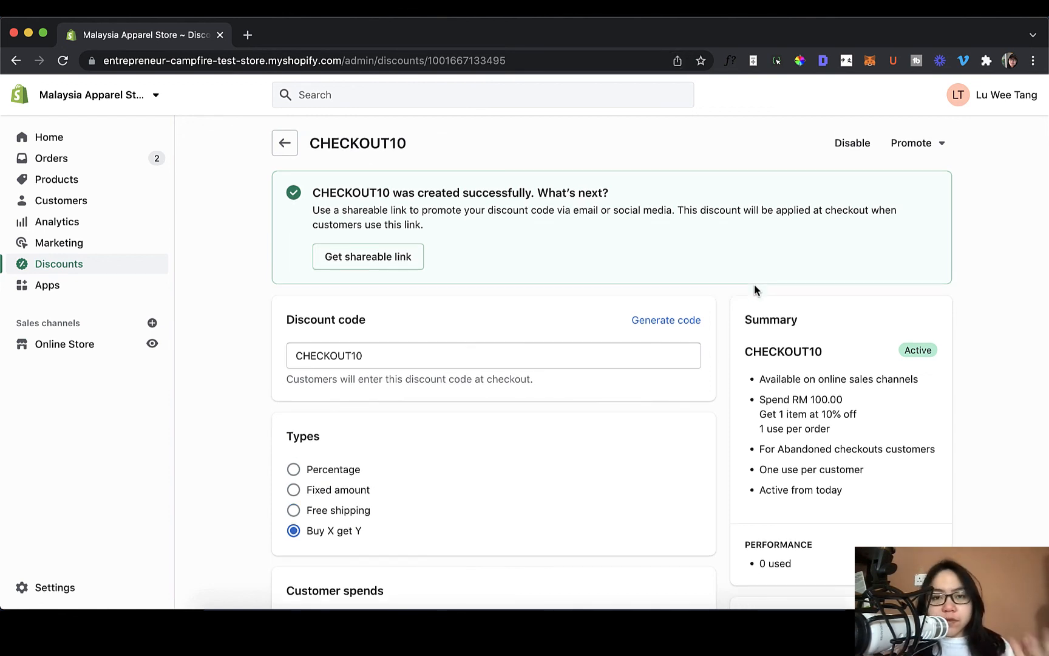